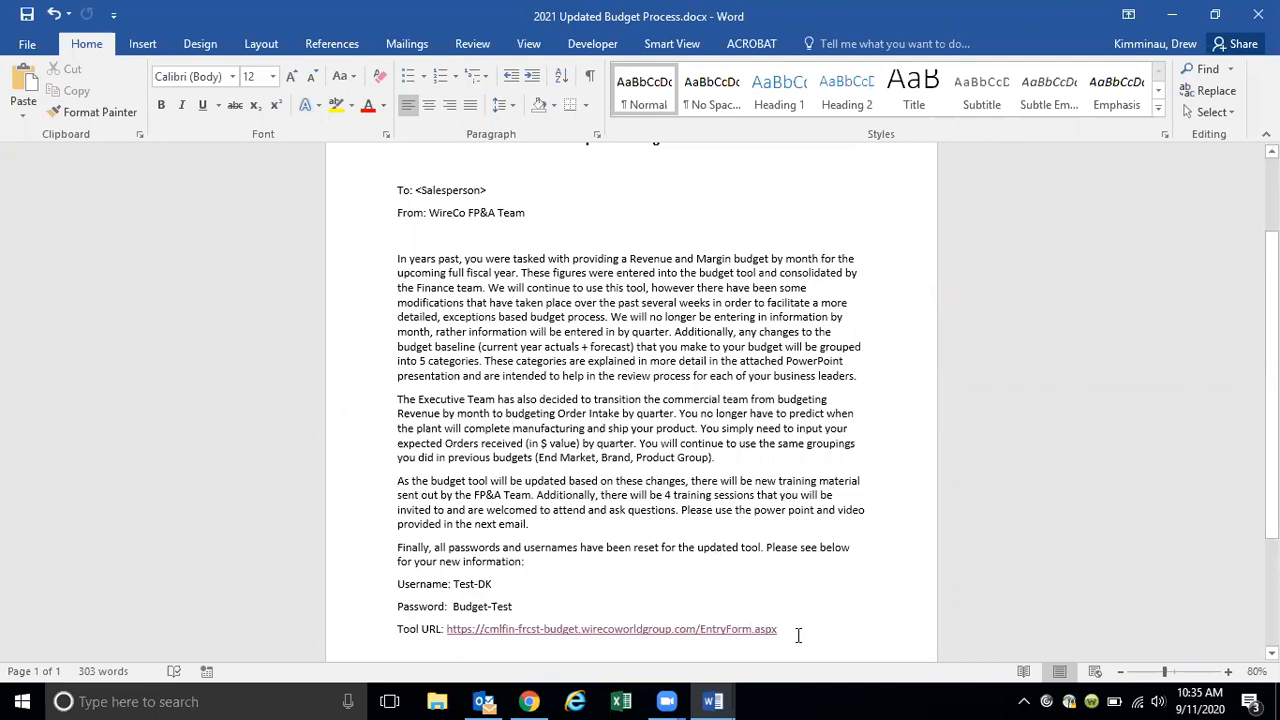
Step: Copy the Tool URL from the Word memo and open it in Chrome
drag(800, 635, 450, 634)
key(ctrl+c)
key(alt+Tab)
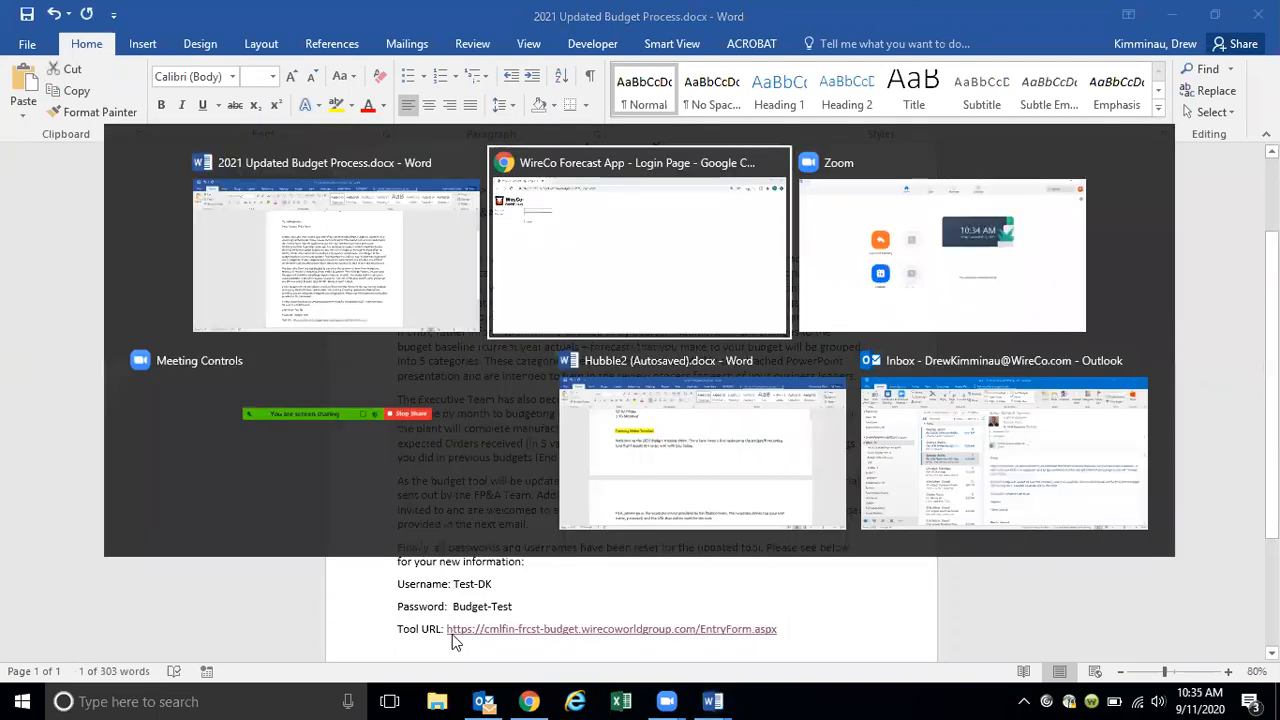
key(ctrl+l)
key(ctrl+v)
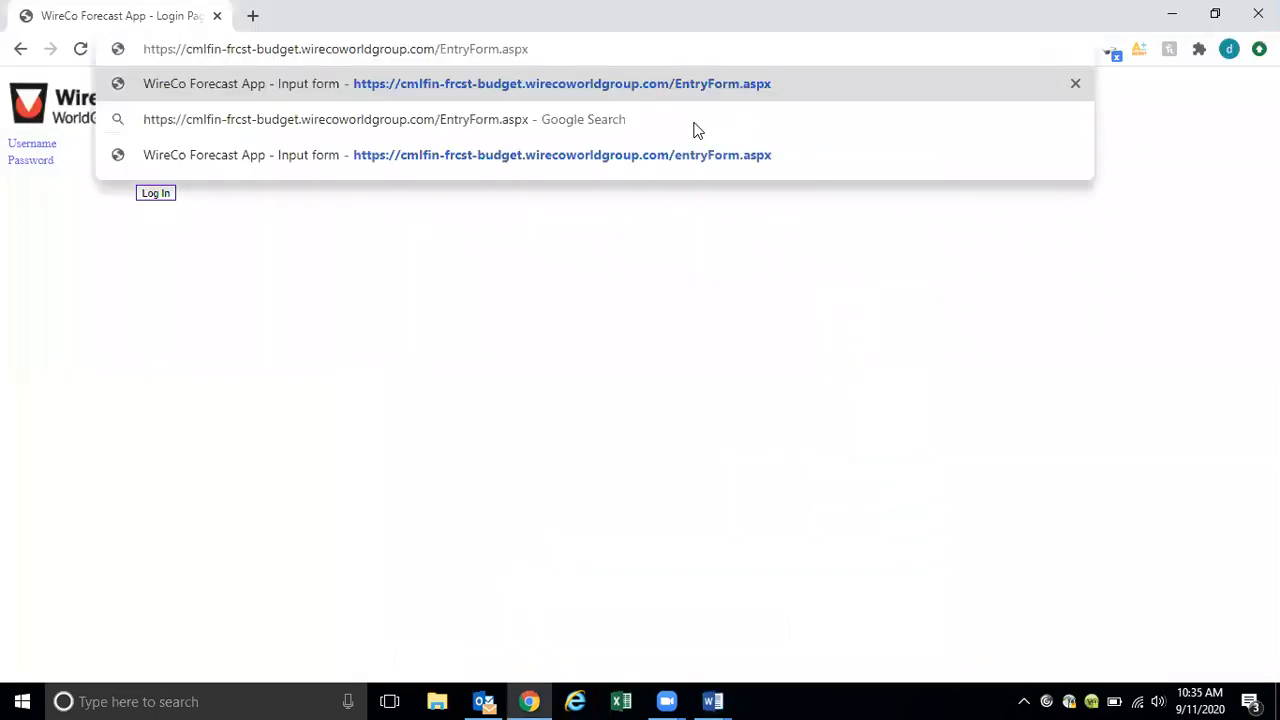
key(Return)
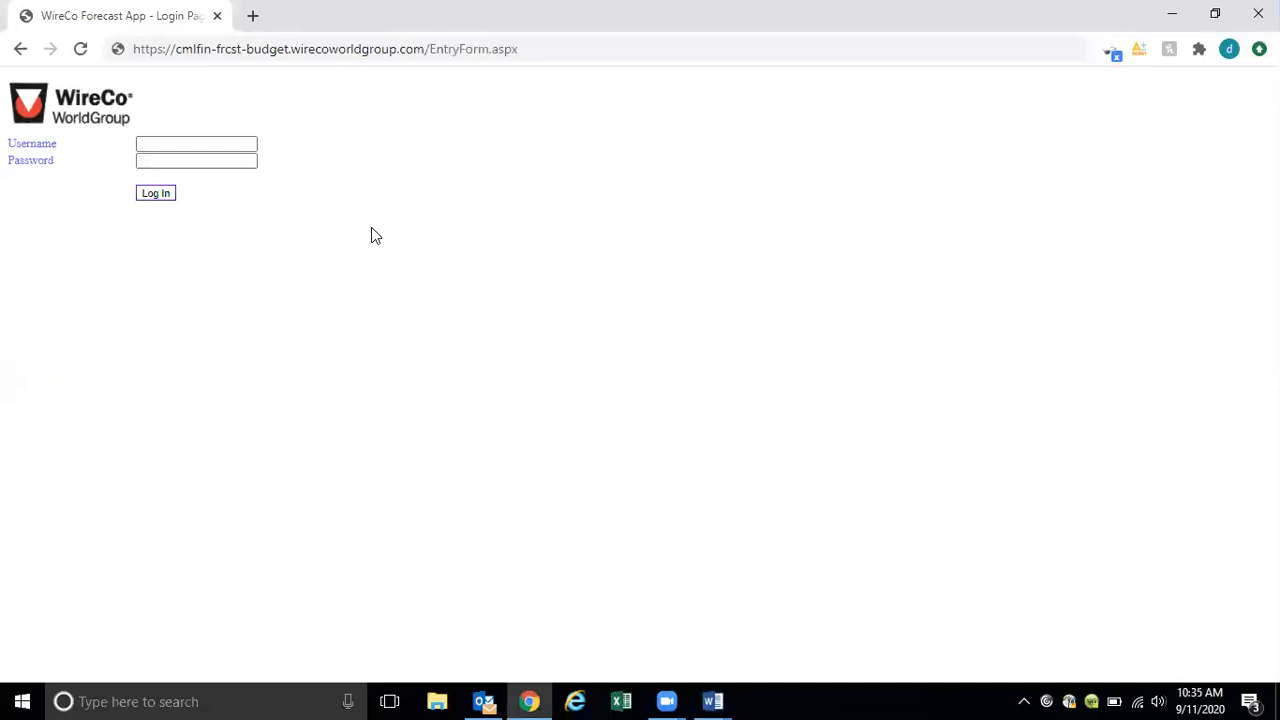
Step: Log in to the WireCo Forecast App with the username and password given in the memo
click(232, 141)
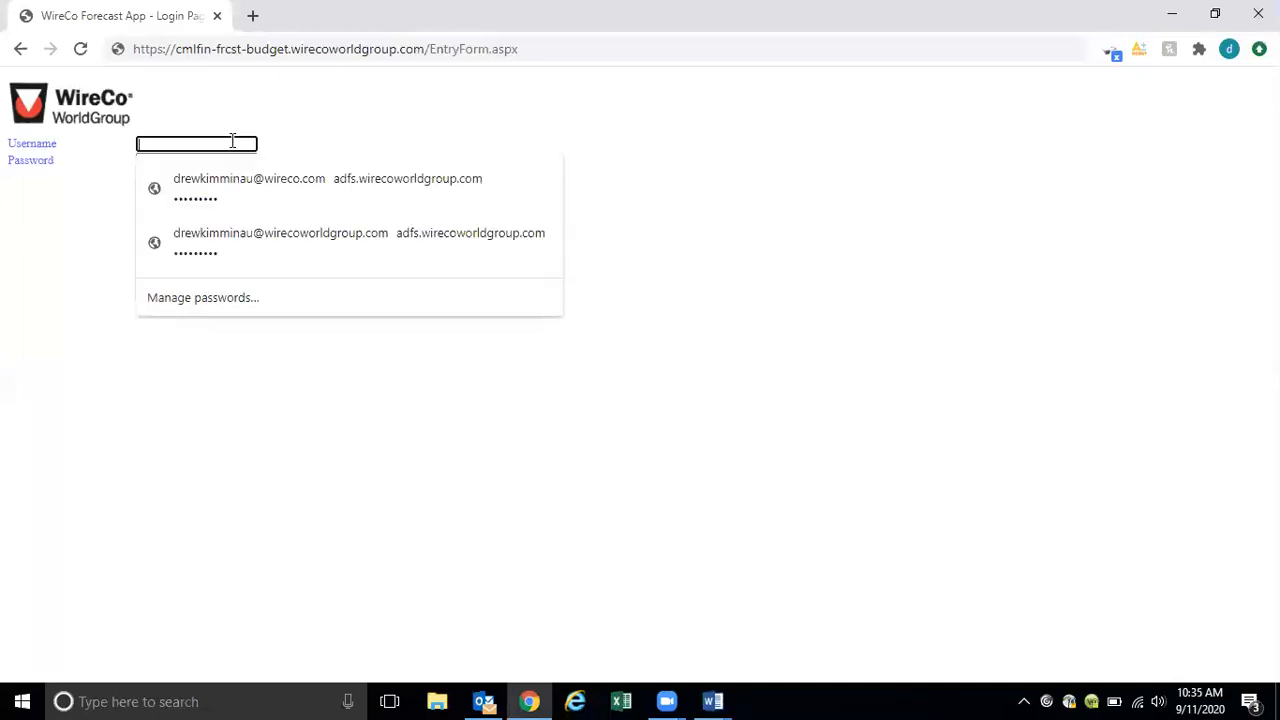
text(T)
key(Down)
key(Tab)
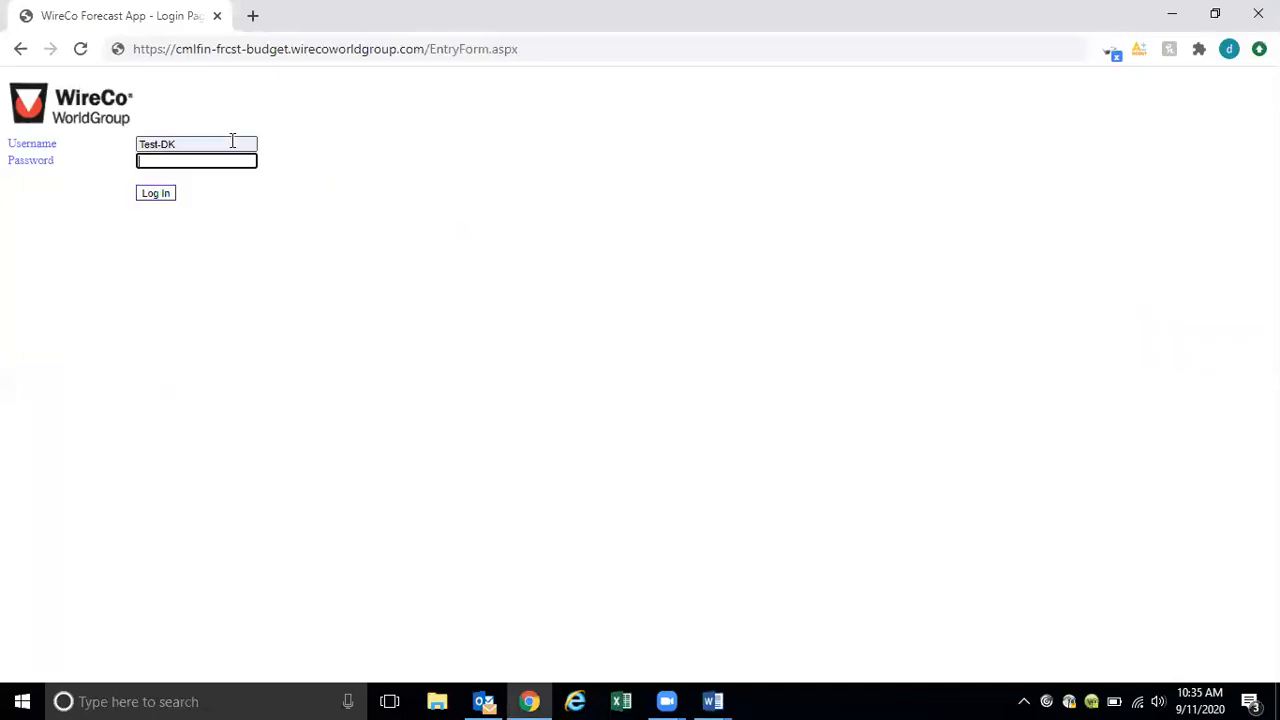
text(********)
key(Return)
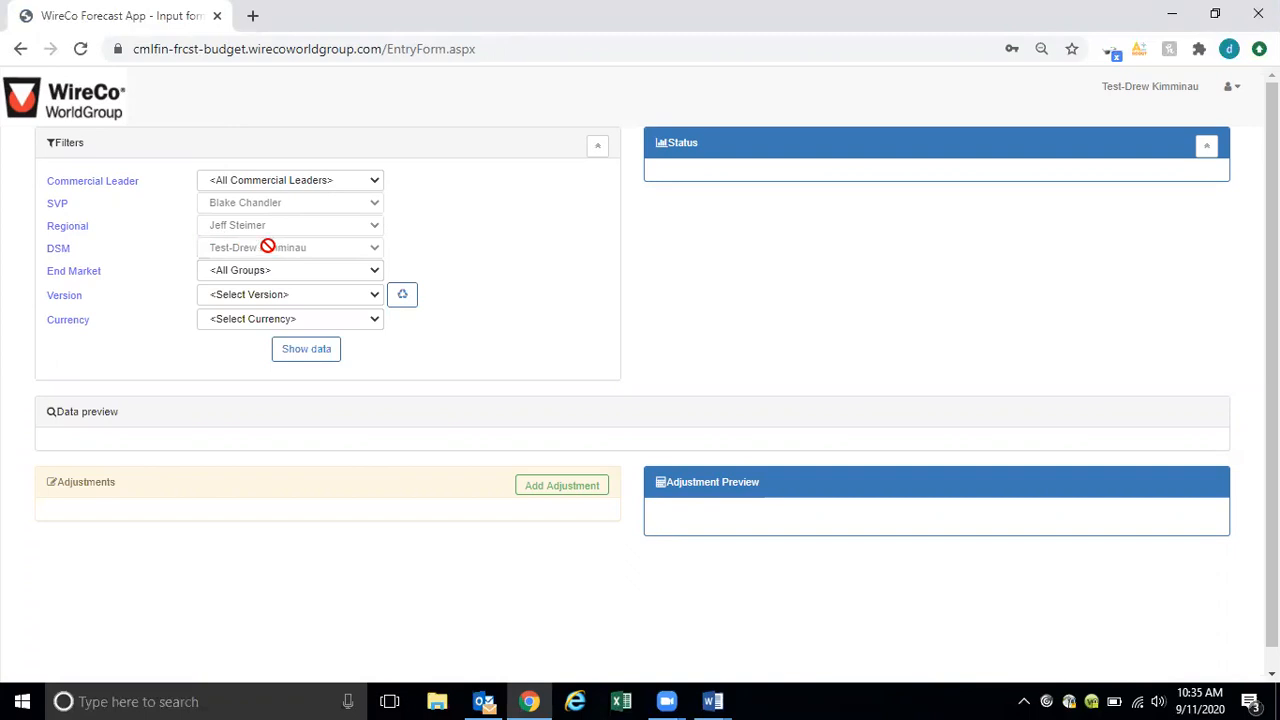
Step: Set the version filter to Budget-2021 and the currency to USD, and load the data
click(230, 297)
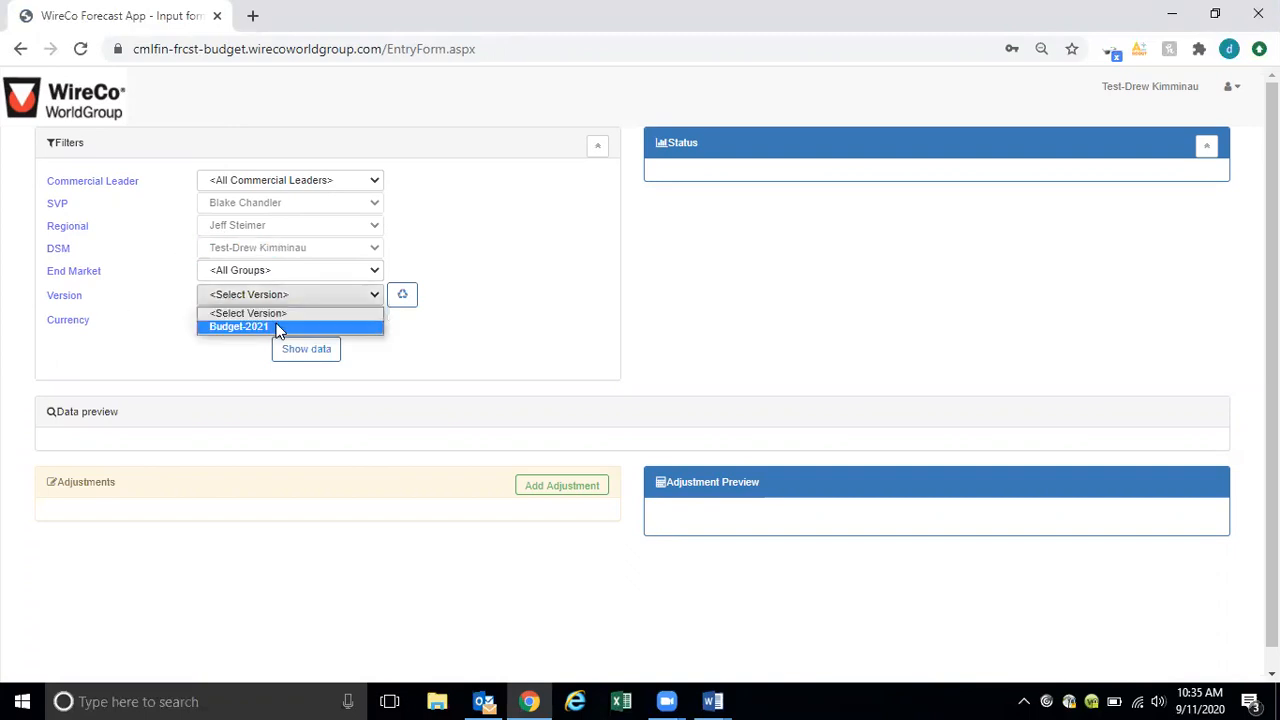
click(279, 329)
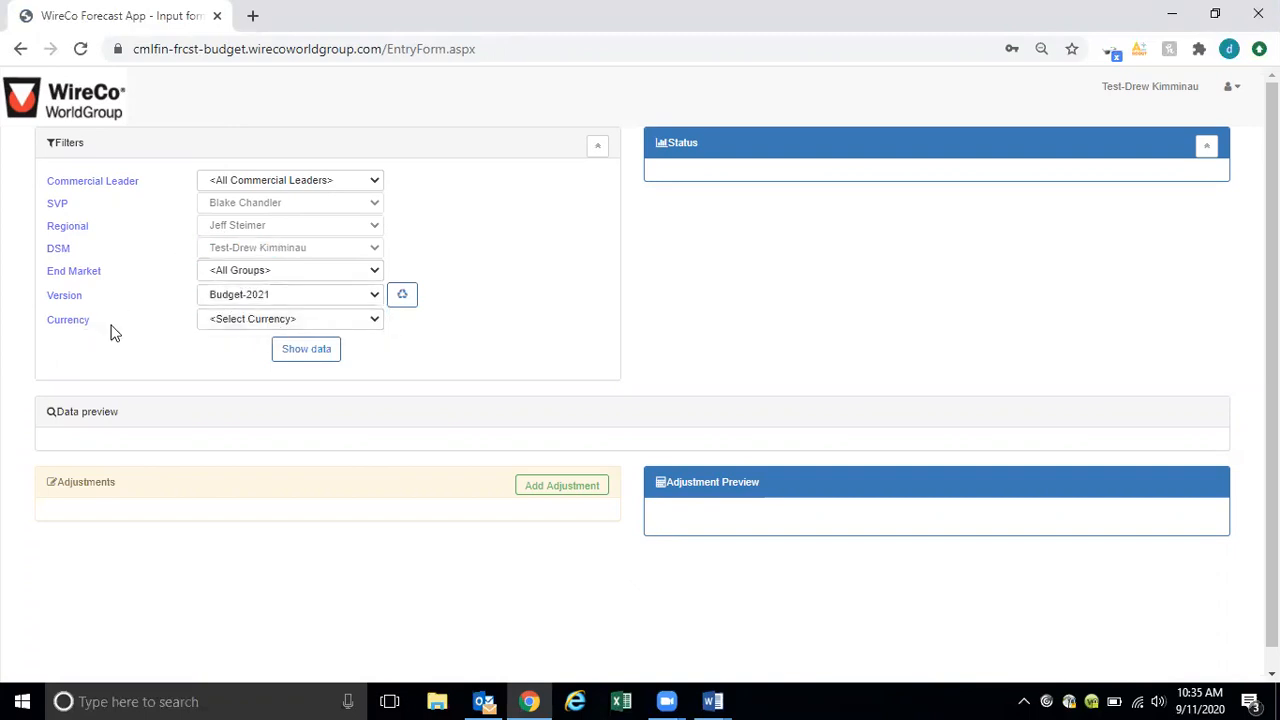
click(243, 321)
click(220, 537)
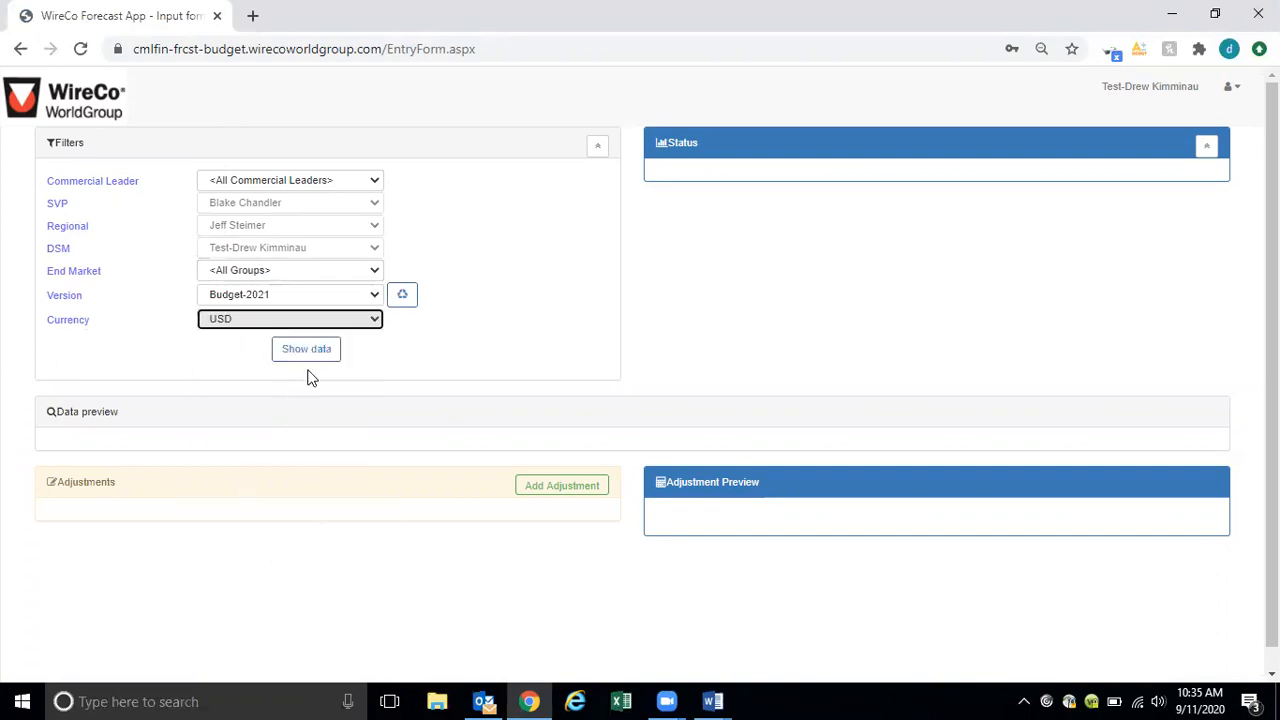
click(318, 352)
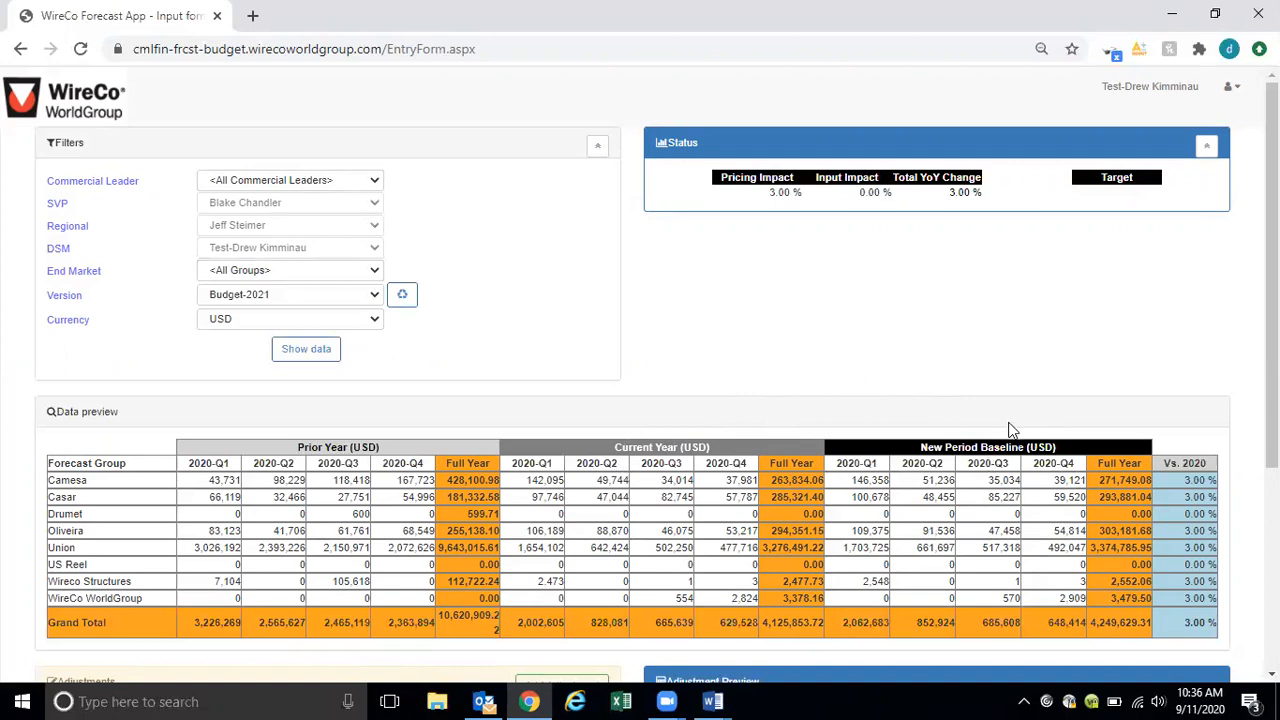
Step: Filter the budget data to the Crane Ropes end market and reload it
mouse_move(1200, 497)
mouse_down()
mouse_move(1199, 571)
mouse_move(1204, 497)
mouse_up()
click(370, 277)
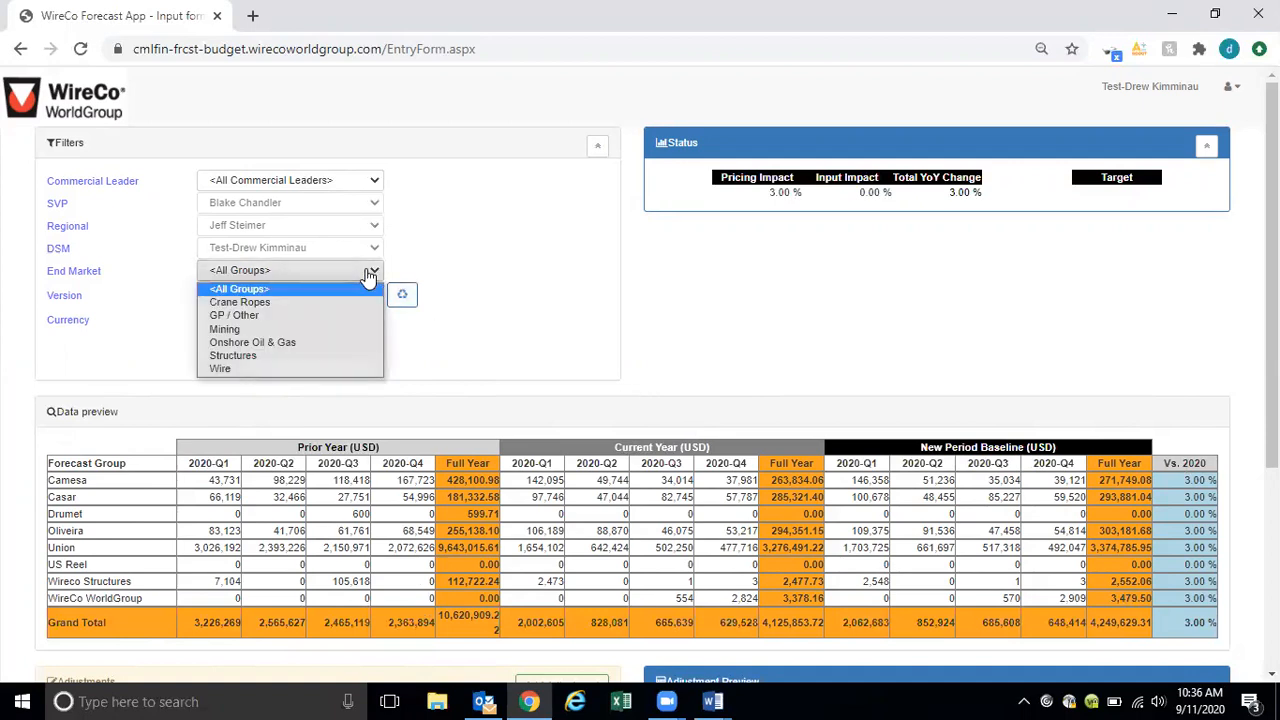
click(257, 302)
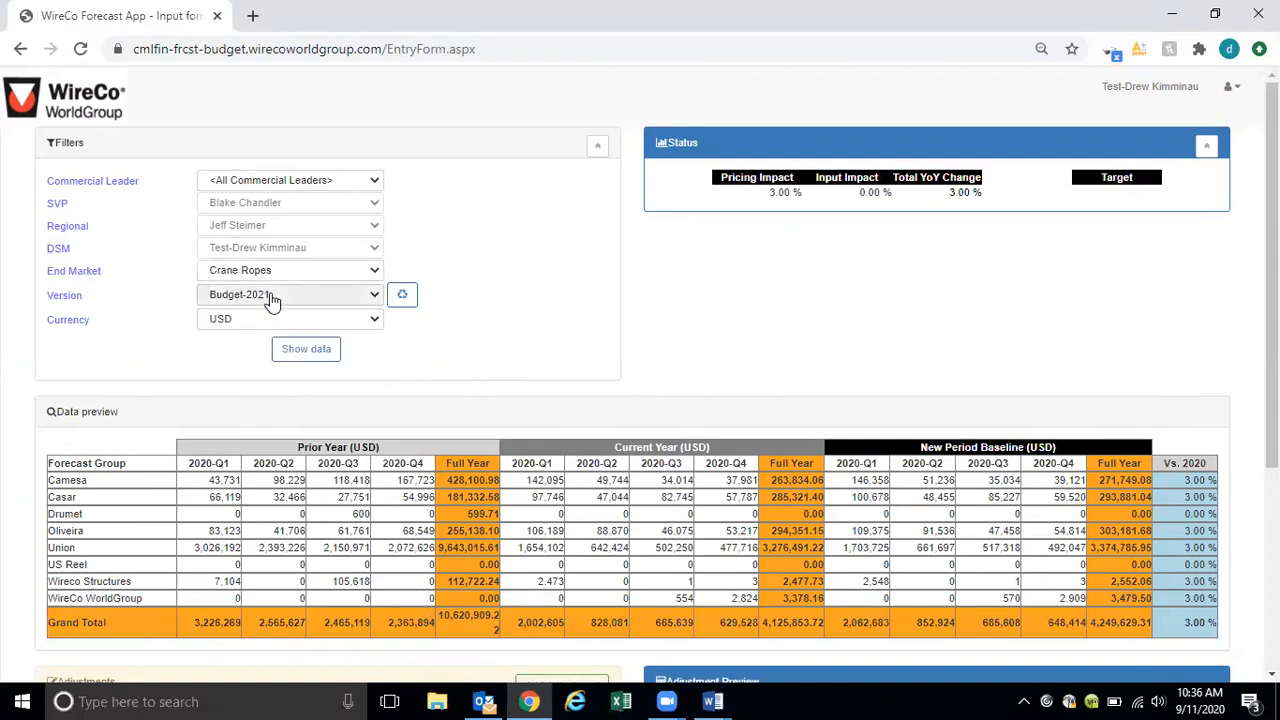
click(312, 355)
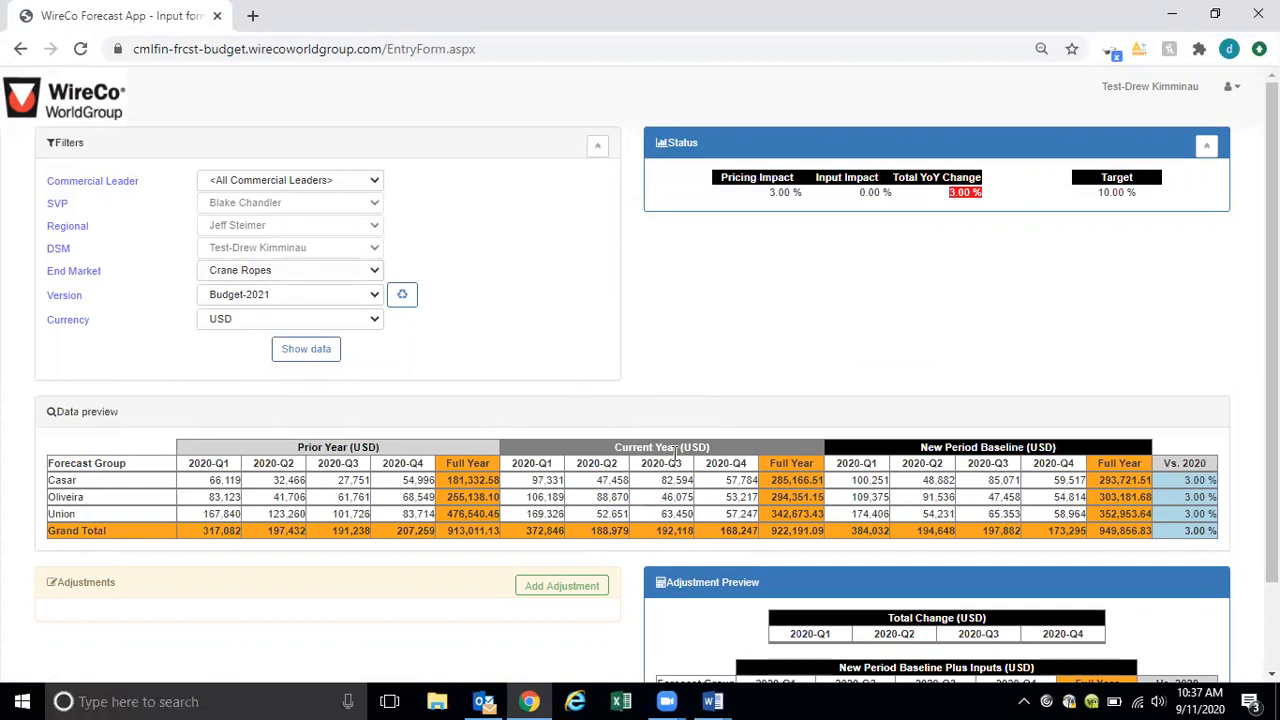
Step: Start a new adjustment record for Casar with category New Product and Project/RR type Run Rate
scroll(678, 462, down, 1)
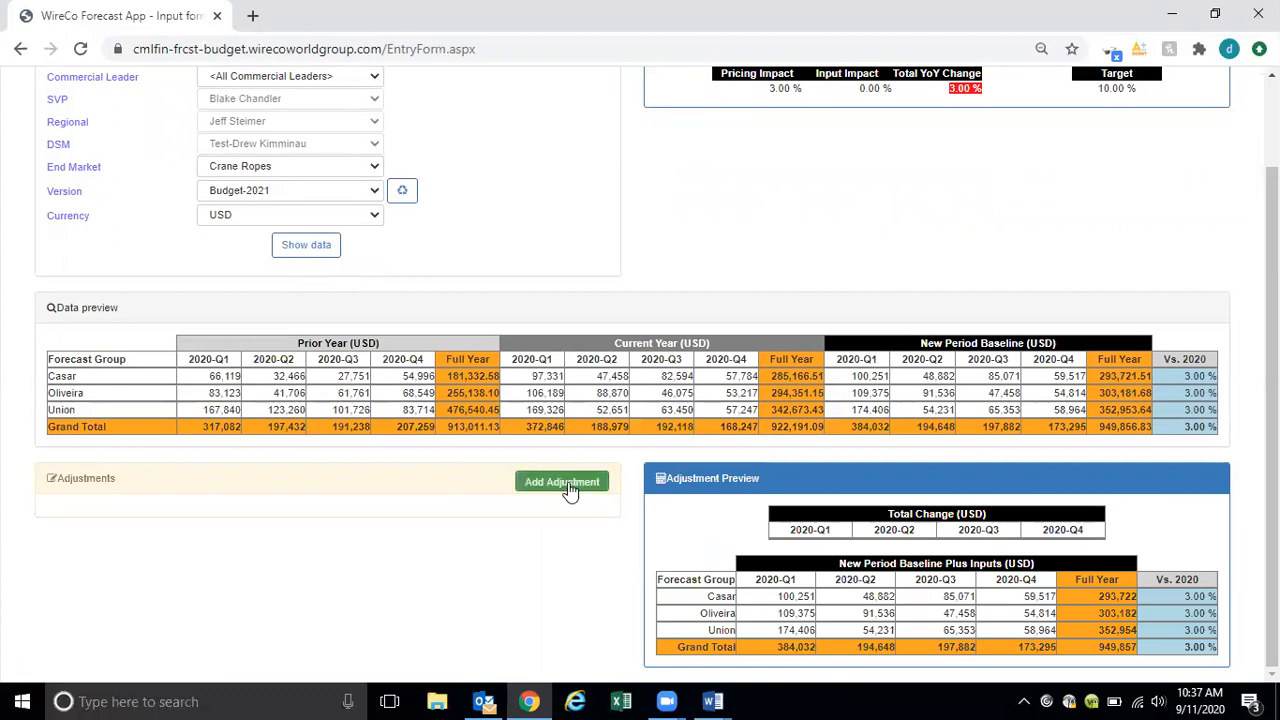
click(566, 490)
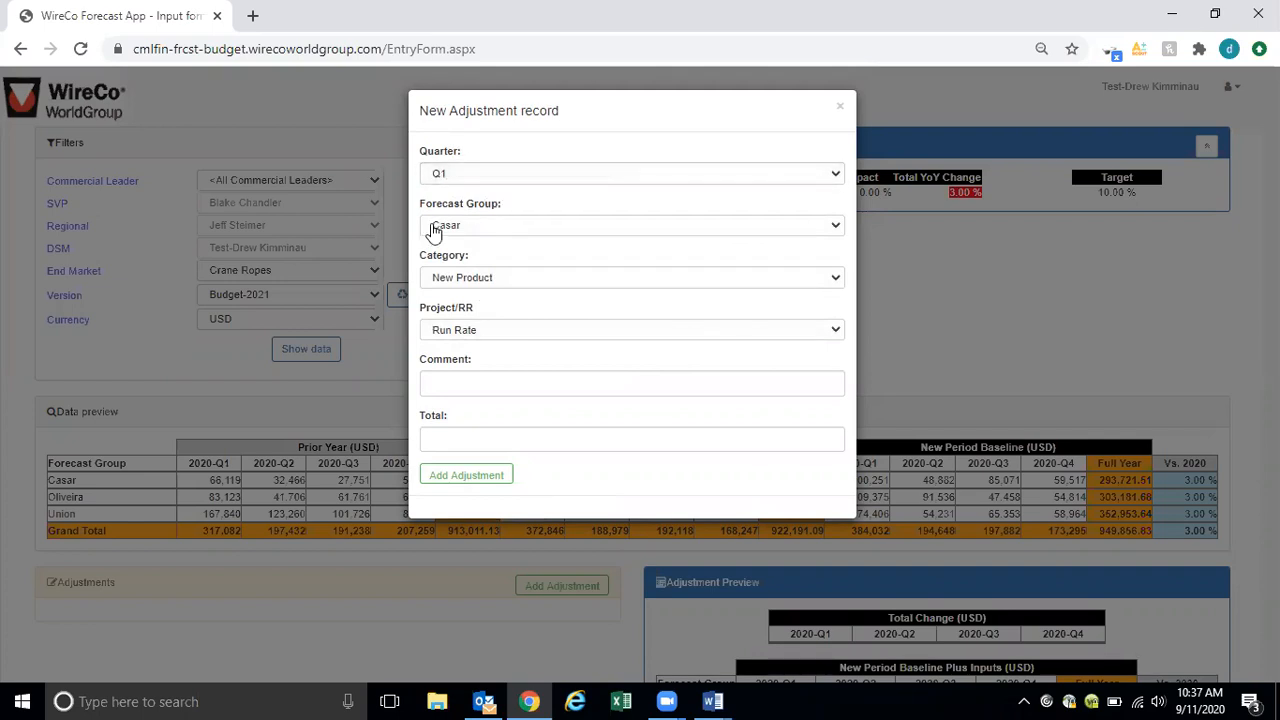
click(495, 278)
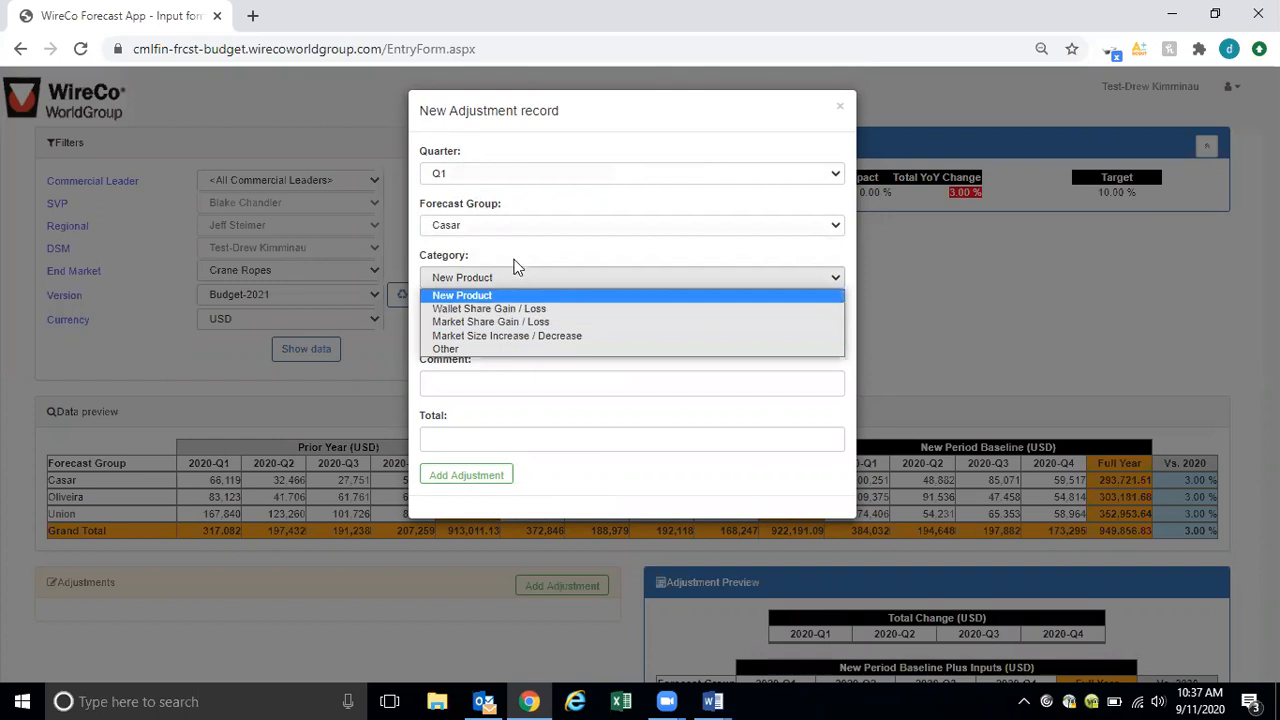
click(506, 295)
click(482, 335)
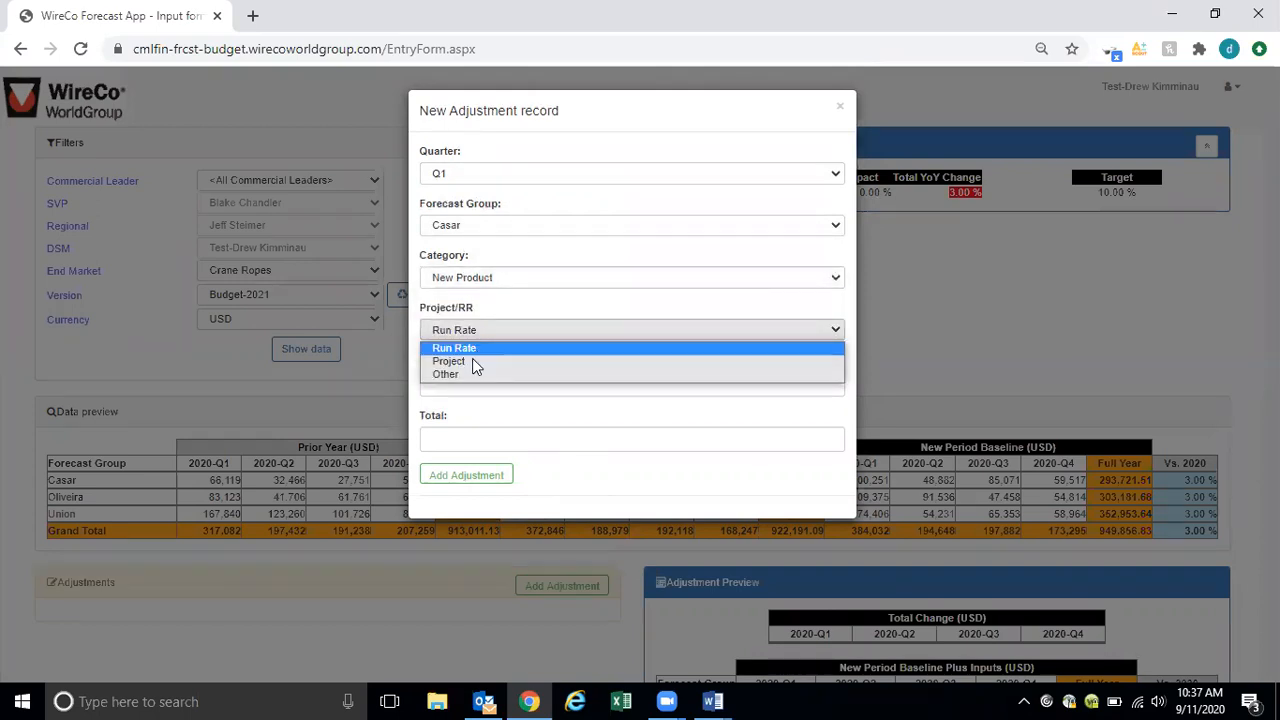
click(492, 347)
click(466, 386)
click(463, 412)
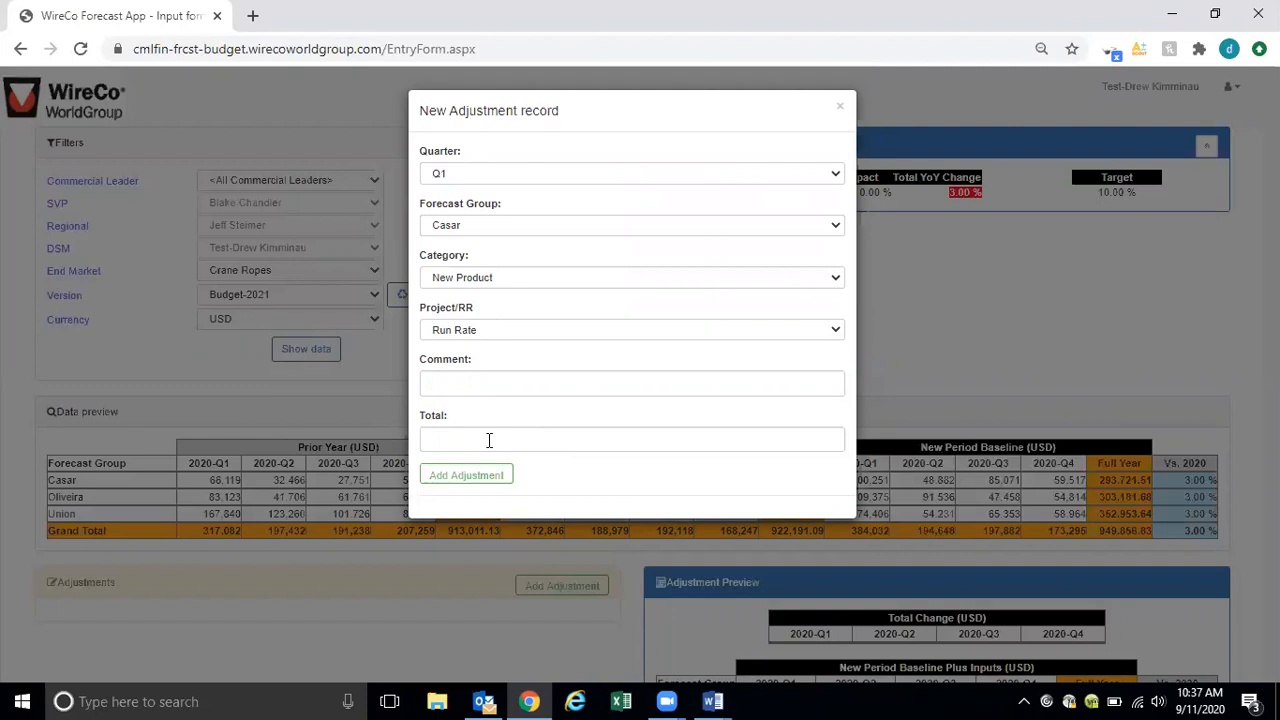
Step: Examine the available Category and Project/RR options of the adjustment record
click(497, 279)
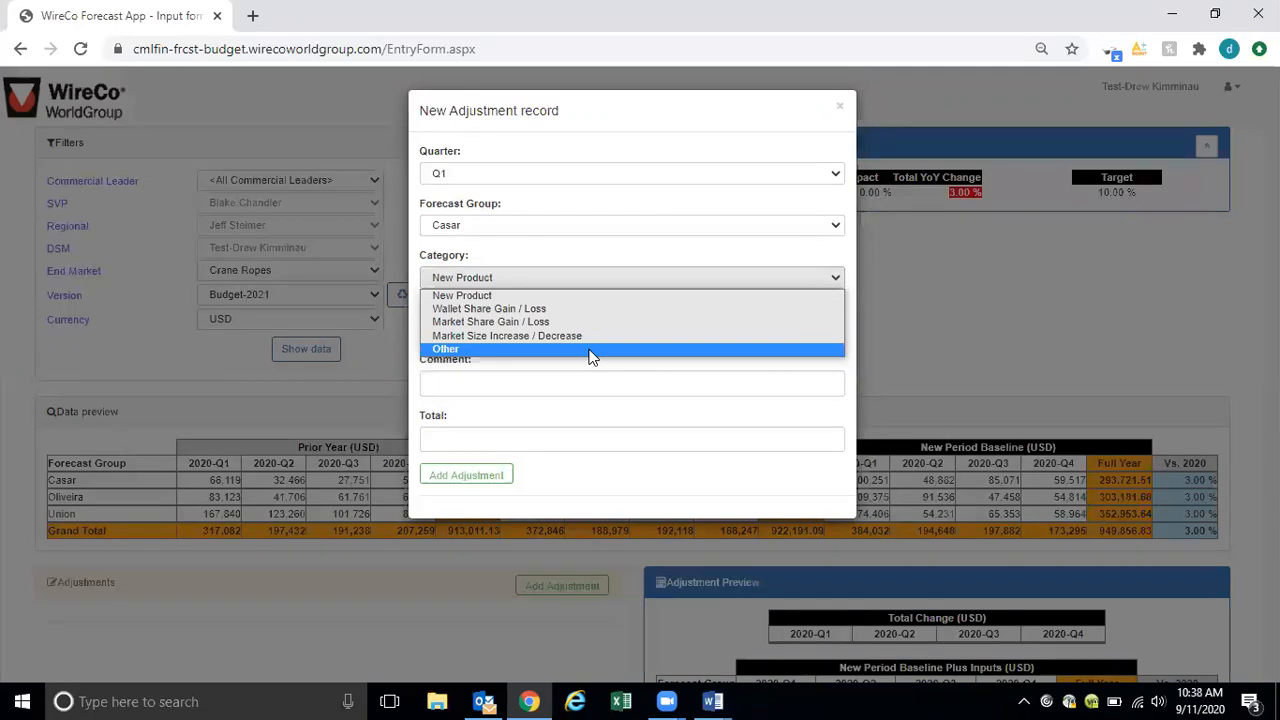
click(519, 240)
click(494, 331)
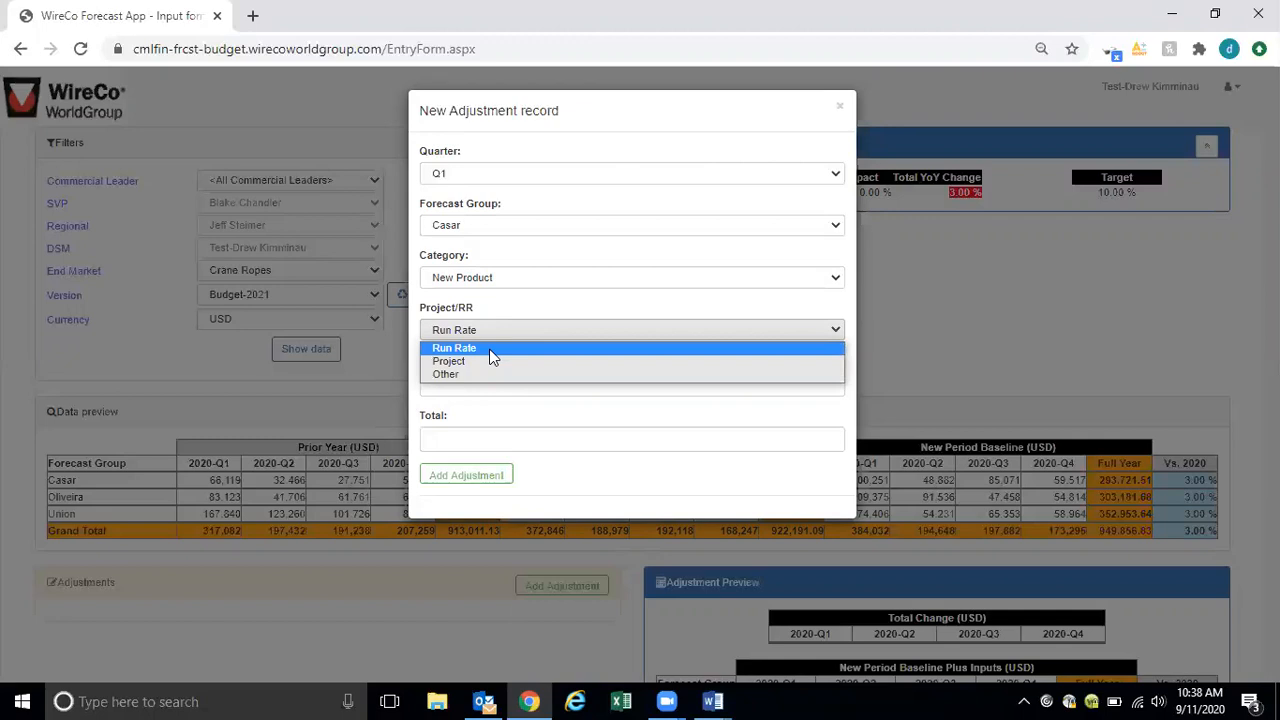
click(505, 318)
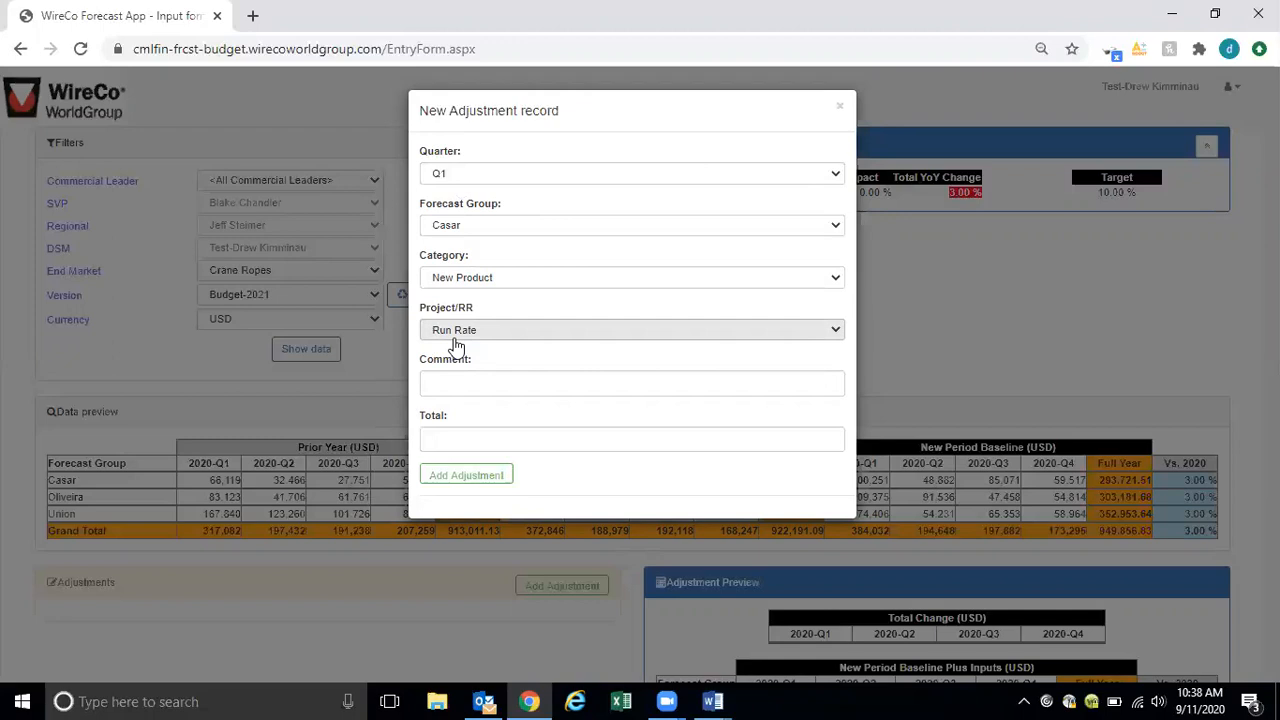
Step: Try quarter Q3 with the Project and Other types, and return the Project/RR type to Run Rate
click(490, 176)
click(444, 214)
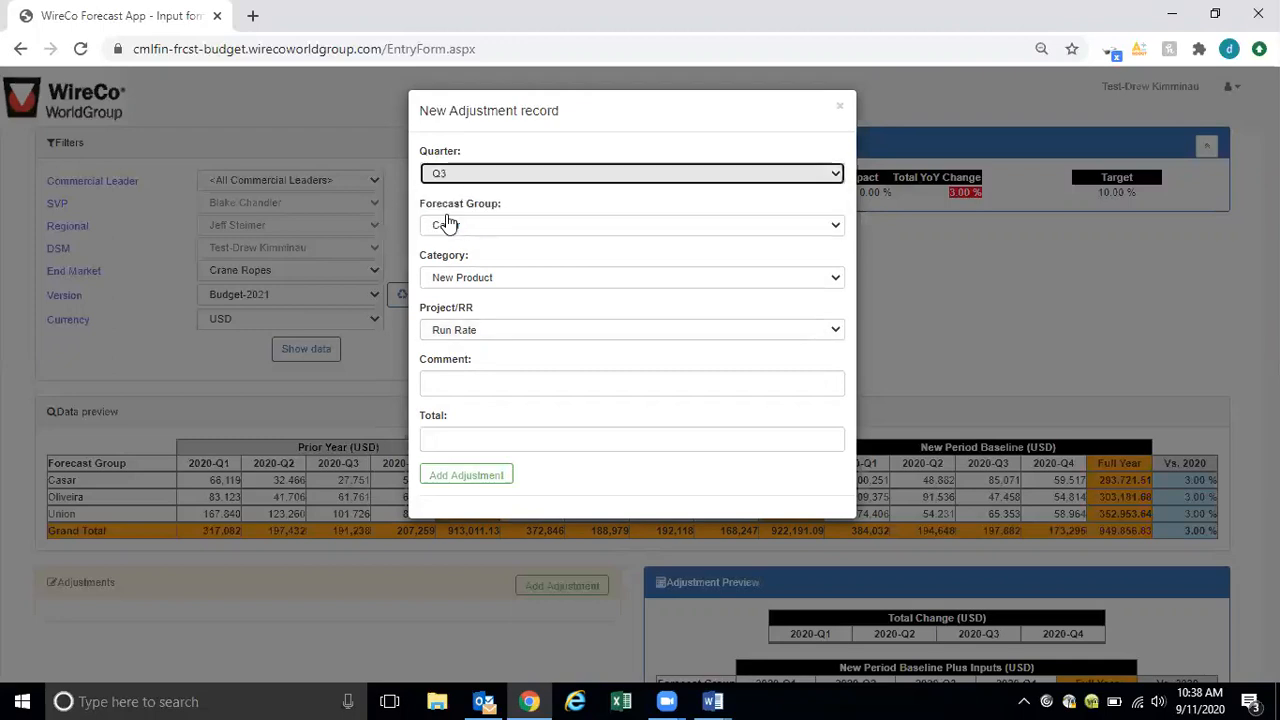
click(508, 345)
click(449, 361)
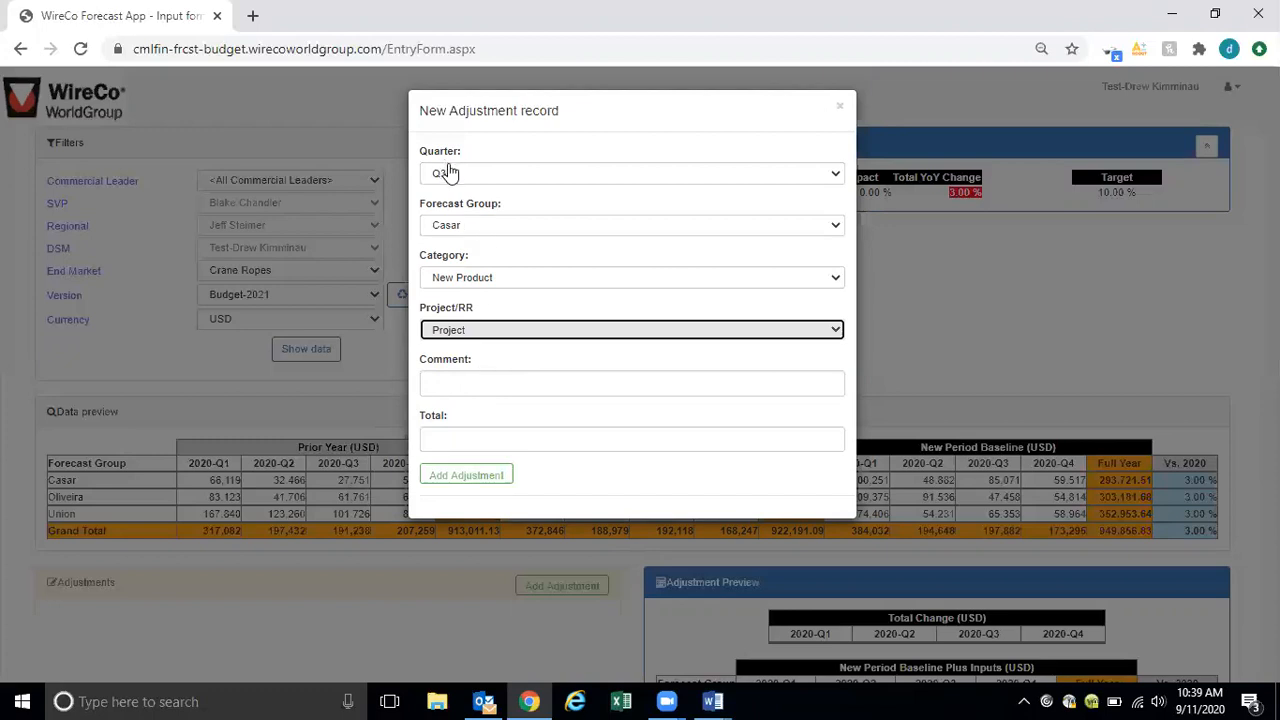
click(472, 333)
click(457, 371)
click(513, 340)
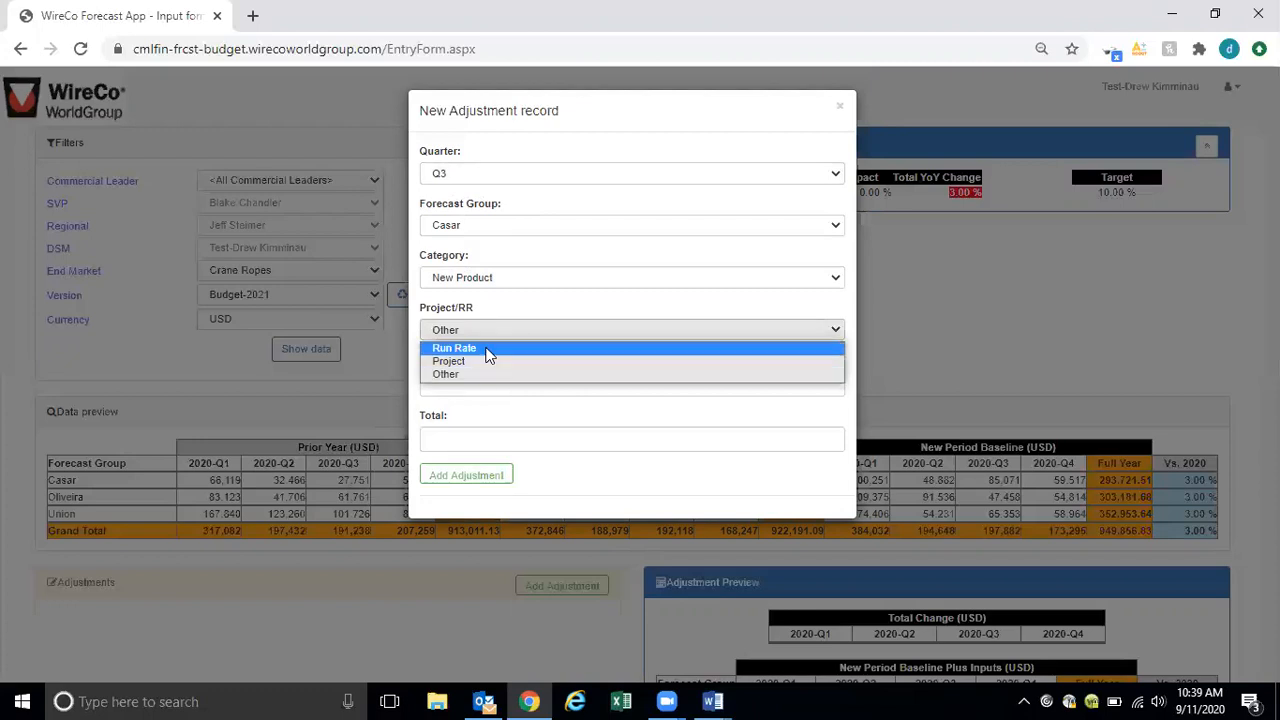
click(490, 345)
Step: Enter the comment "New Product 123 will be sold starting January 1st" and set the quarter to Q1
click(650, 384)
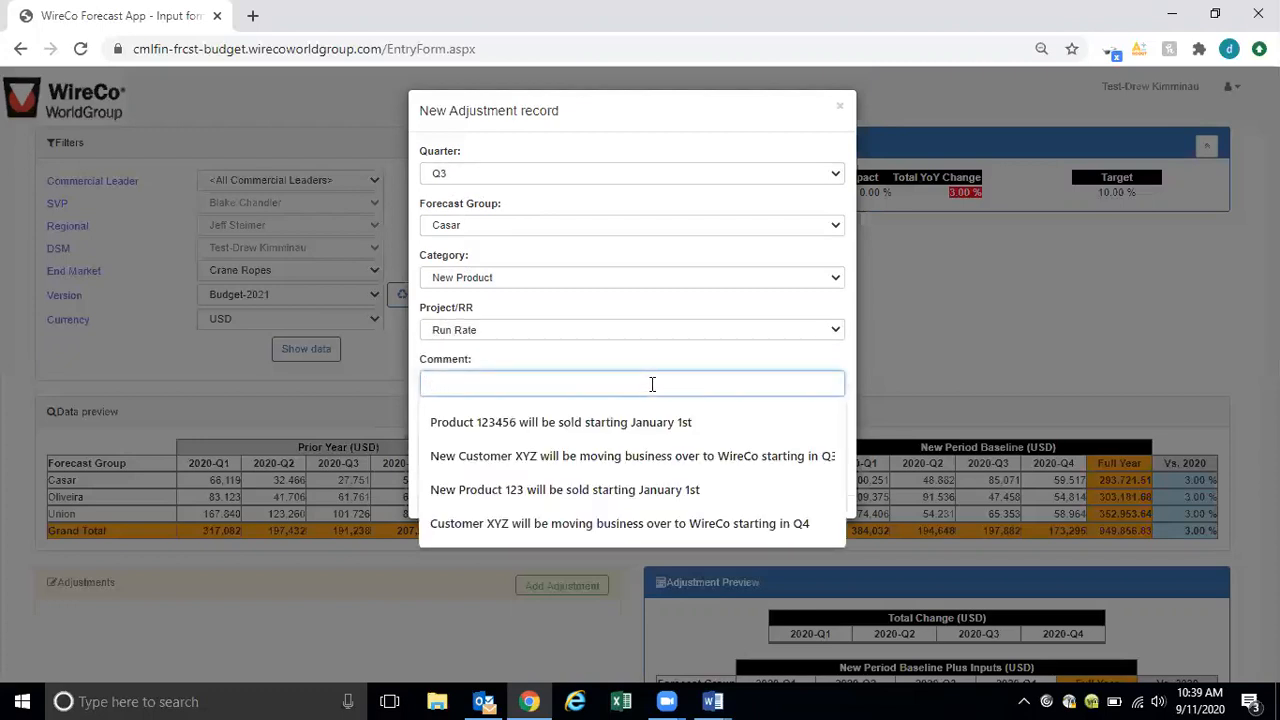
click(505, 490)
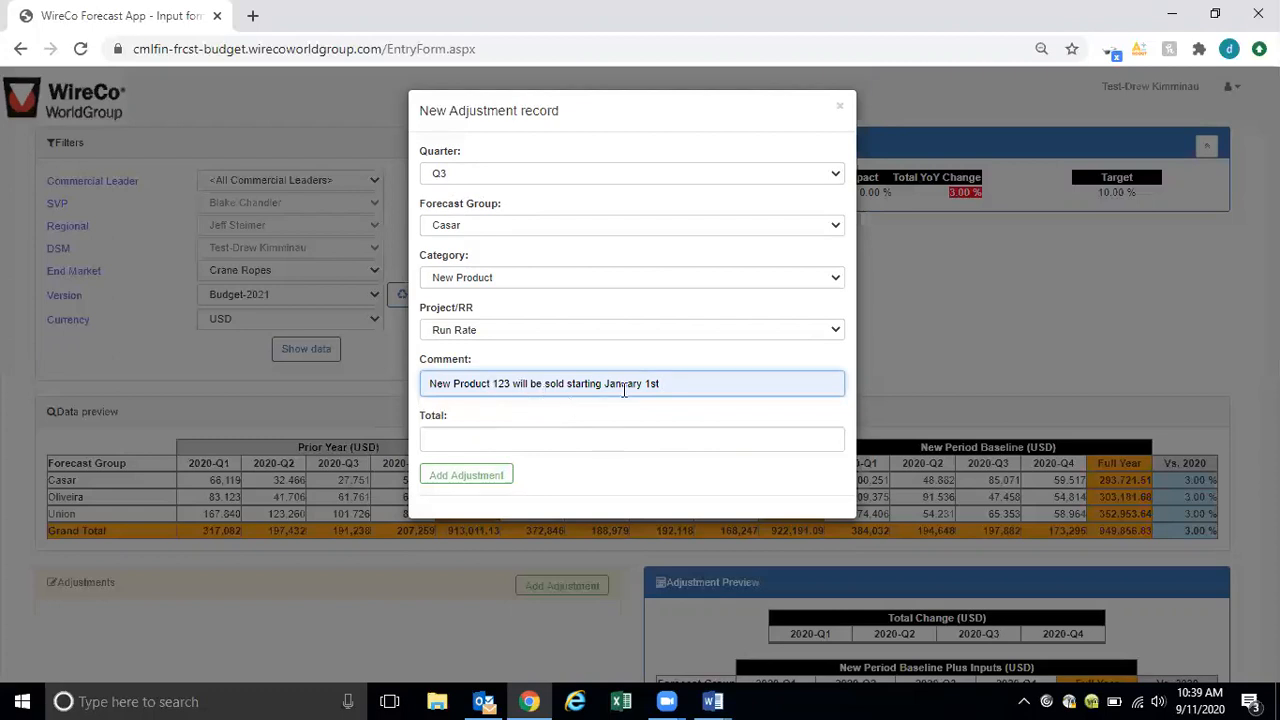
click(512, 174)
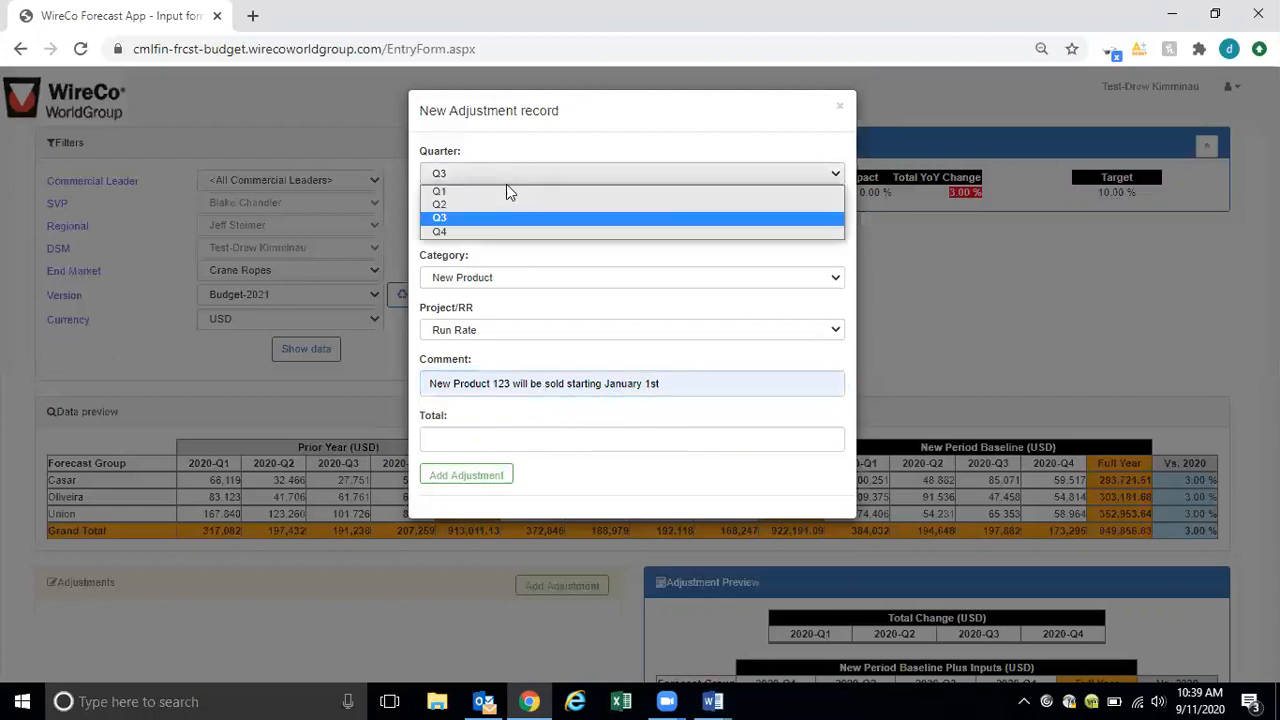
click(474, 191)
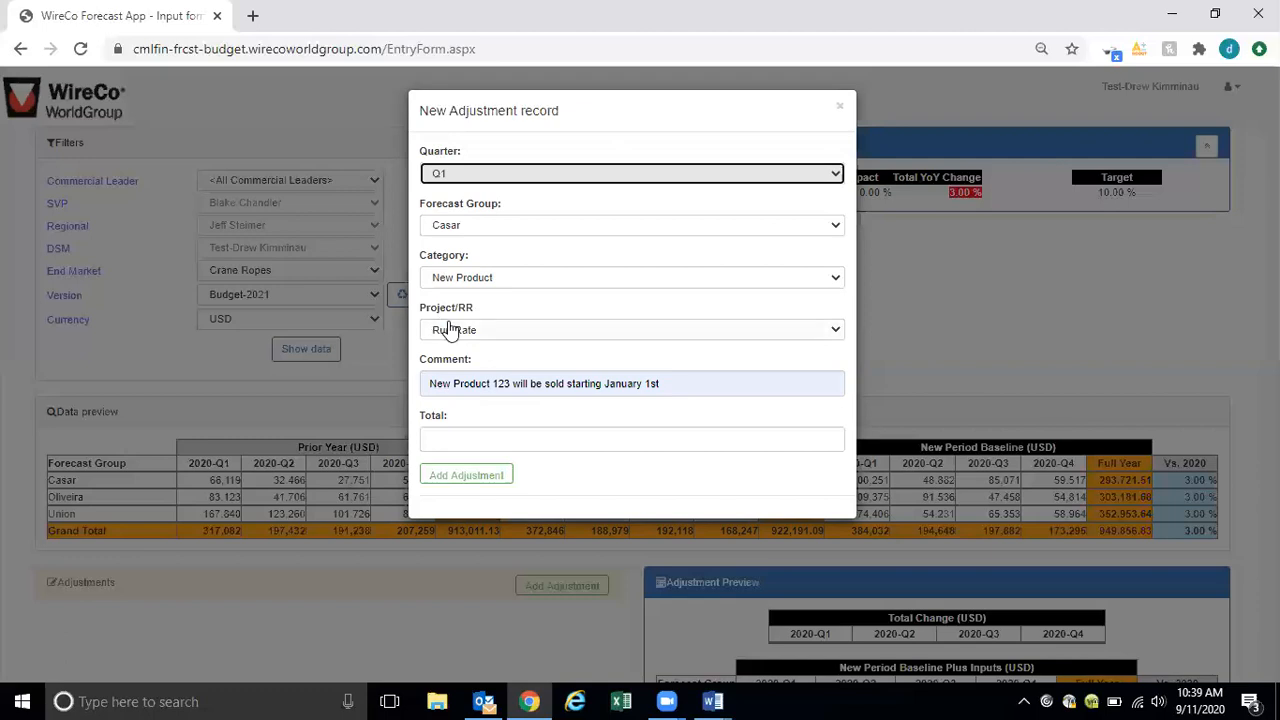
Step: Set the adjustment's total to 5000 and add it to the budget
click(513, 440)
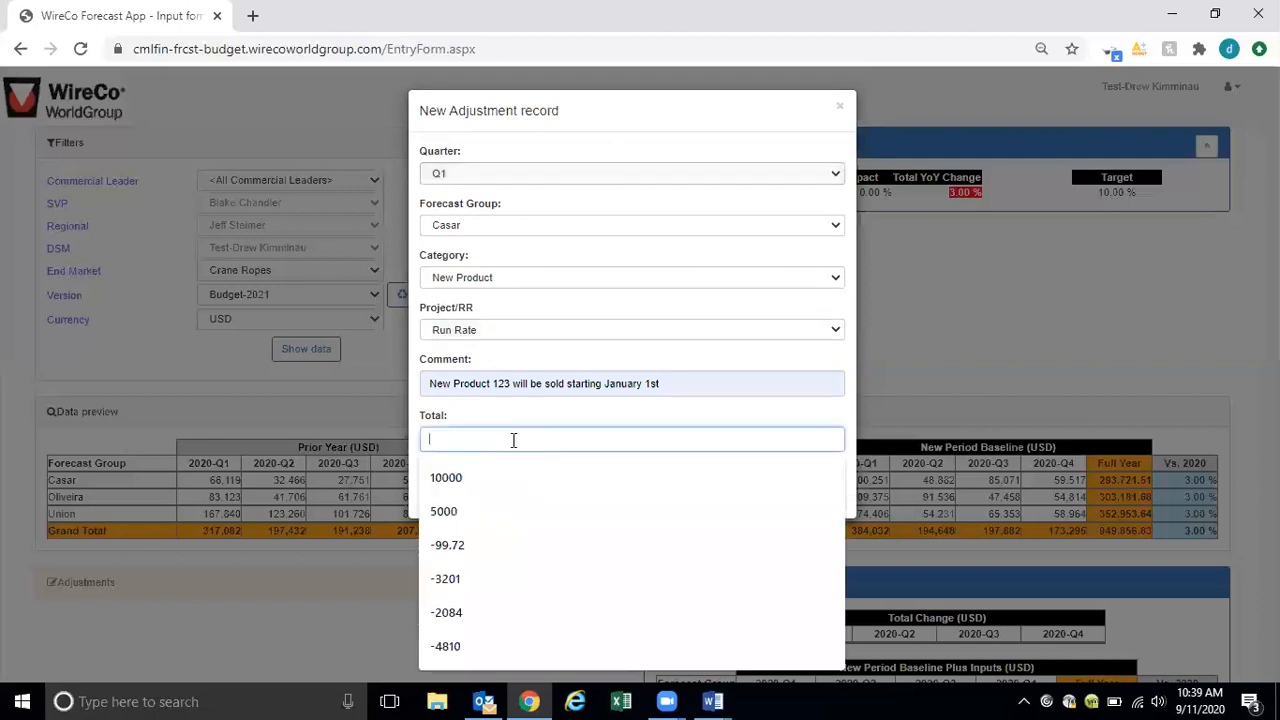
text(5000)
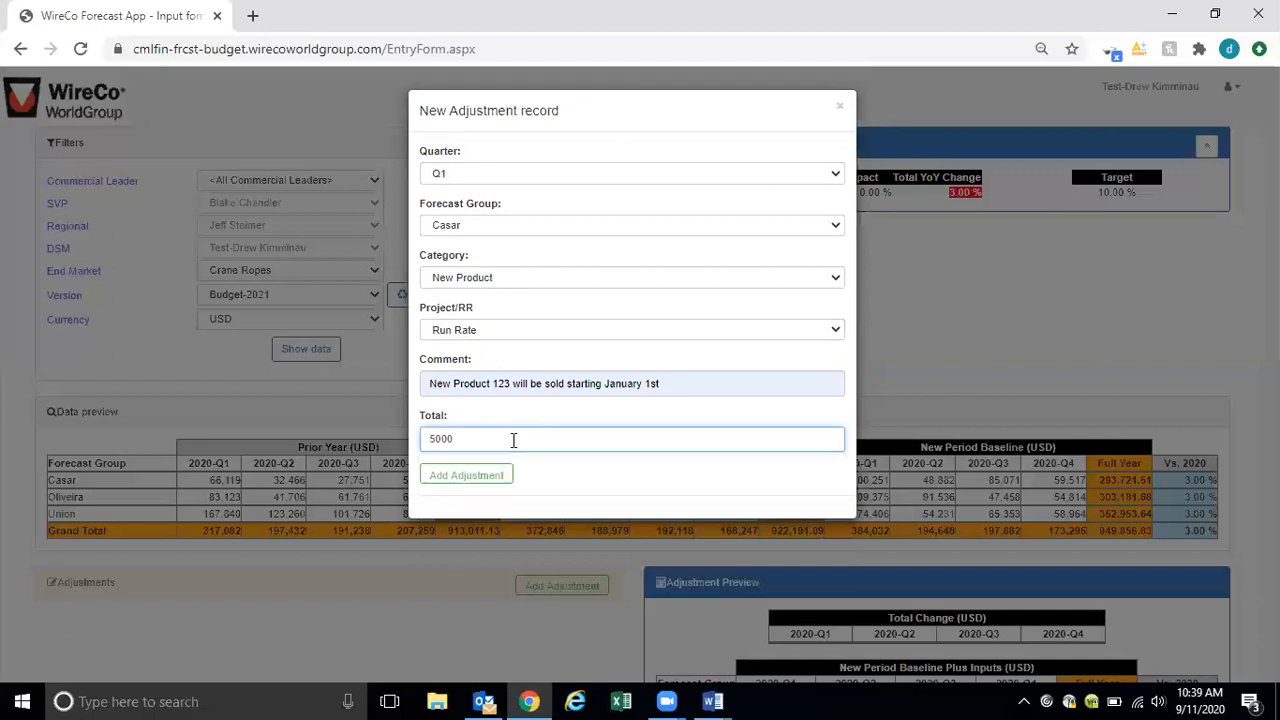
click(478, 475)
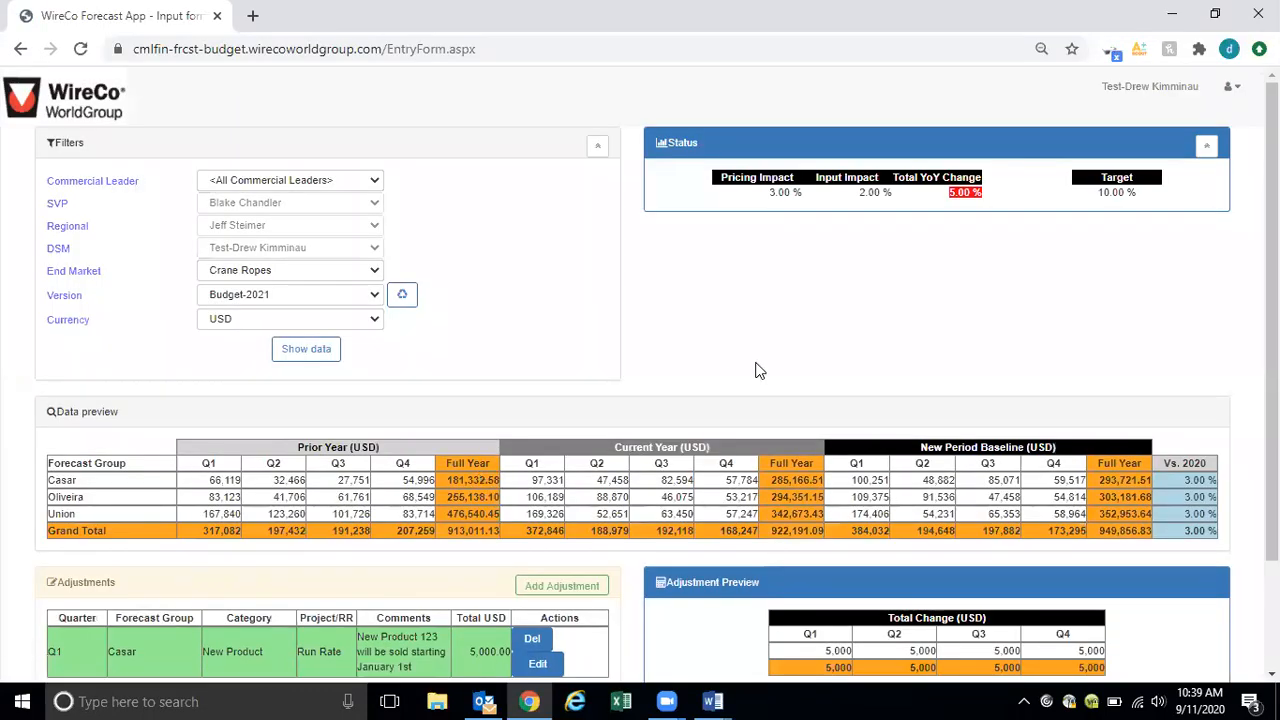
Step: Compare Casar's quarterly baseline with its baseline-plus-inputs figures and year-over-year change in the adjustment preview
scroll(757, 368, down, 2)
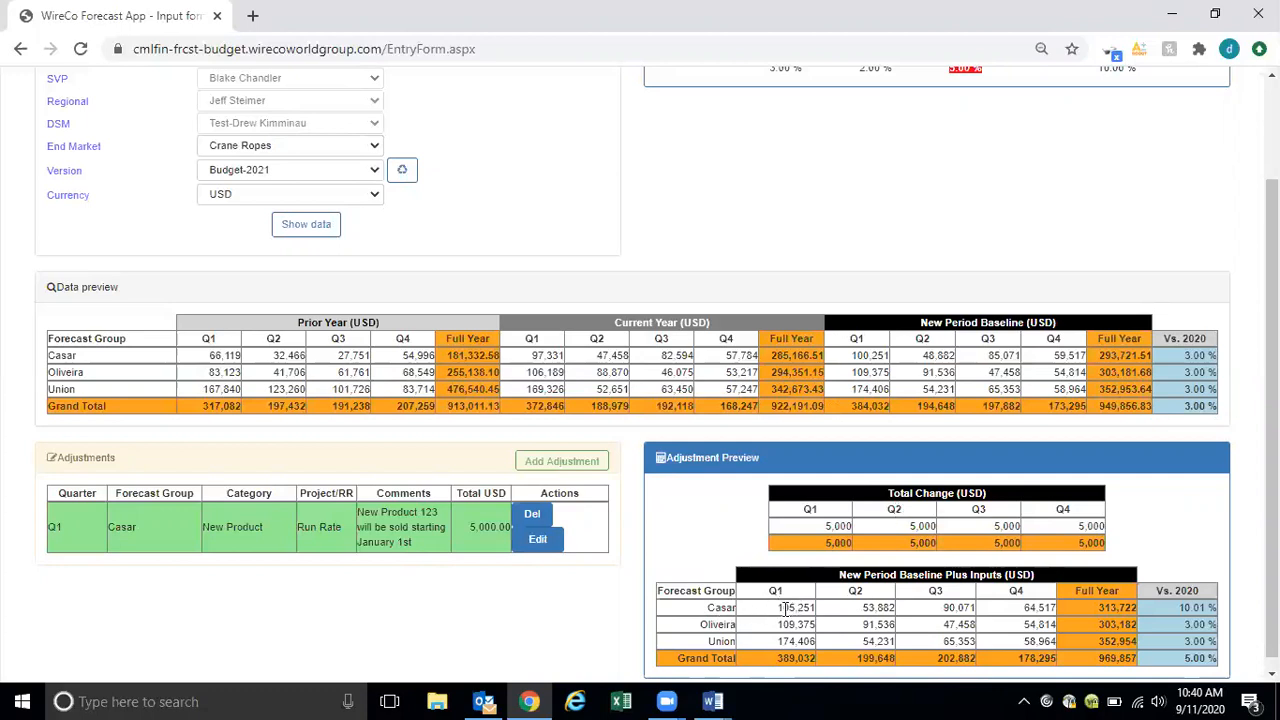
drag(851, 356, 876, 356)
click(793, 605)
drag(777, 608, 804, 608)
drag(943, 608, 966, 608)
click(1160, 598)
Step: Edit the Q1 Casar New Product adjustment, setting its total to 1000, and save the update
click(544, 550)
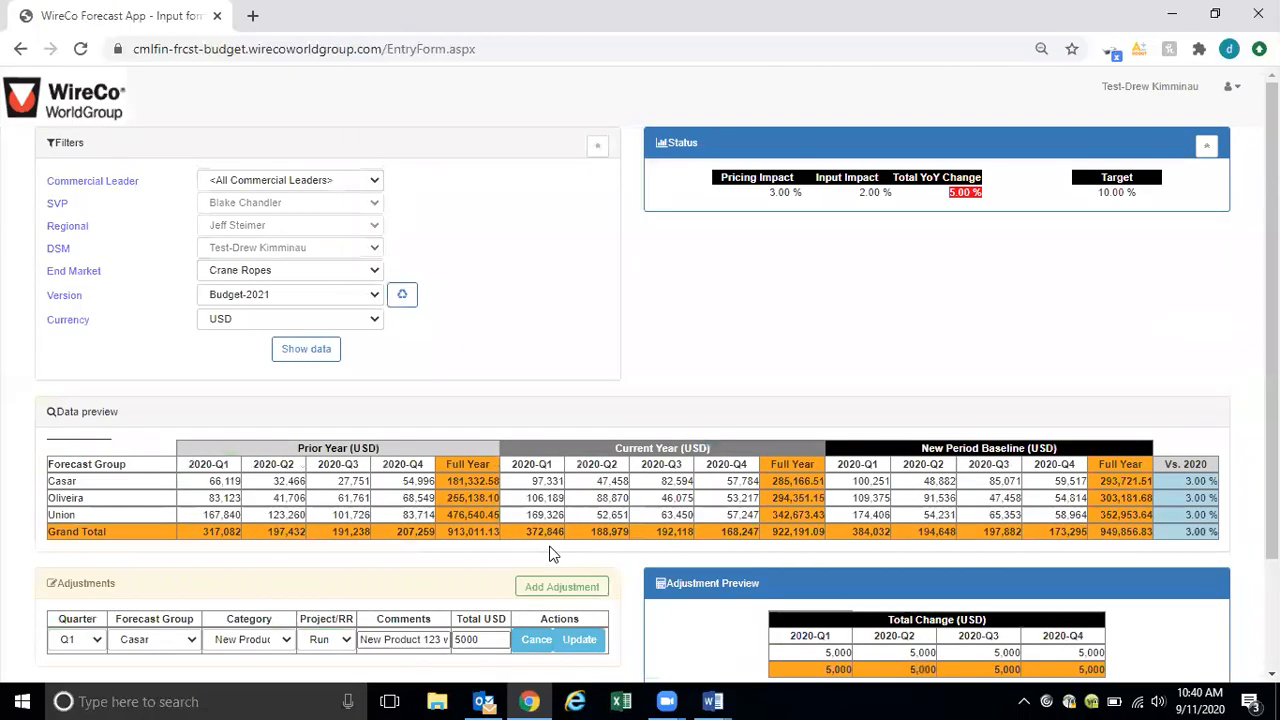
click(456, 515)
double_click(456, 515)
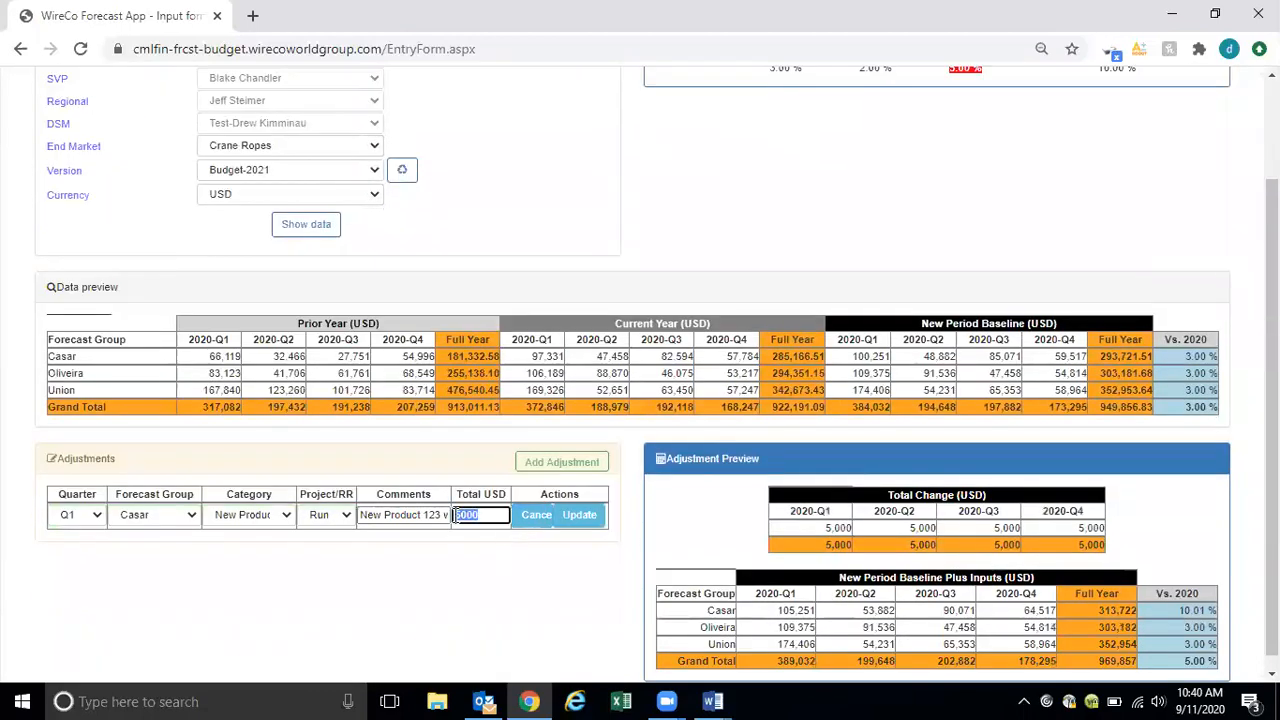
text(10)
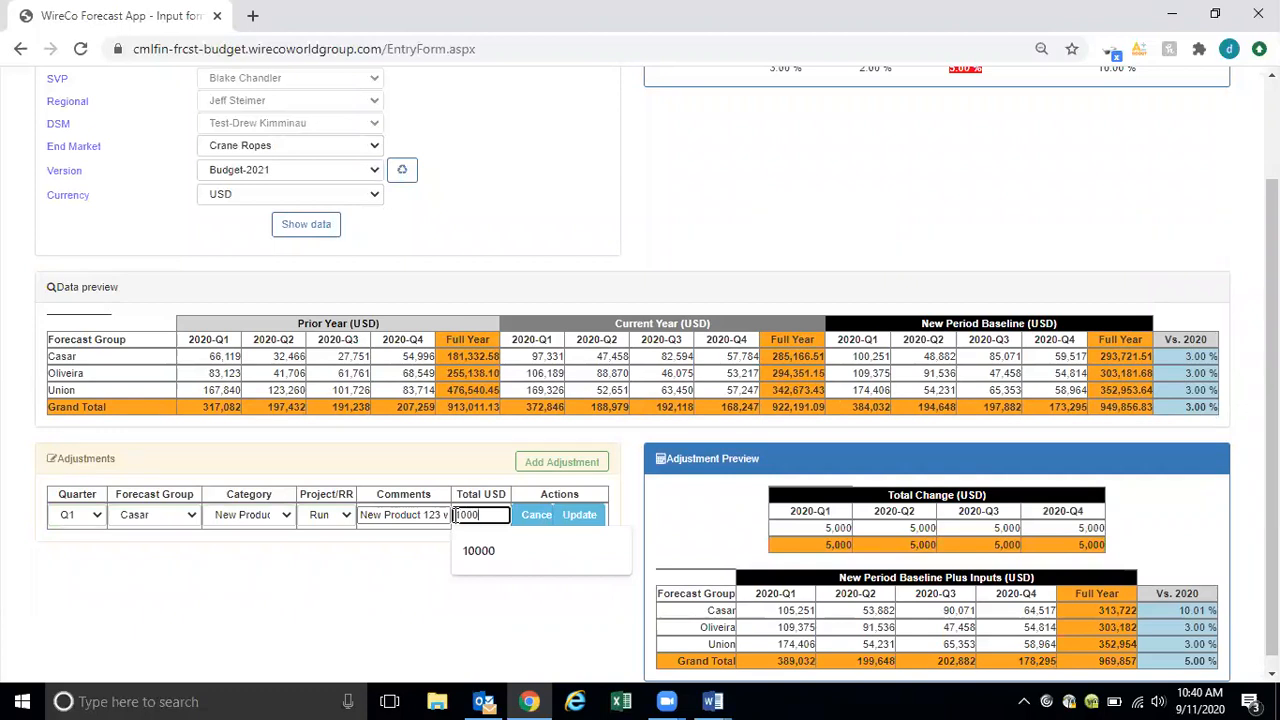
click(466, 600)
click(590, 515)
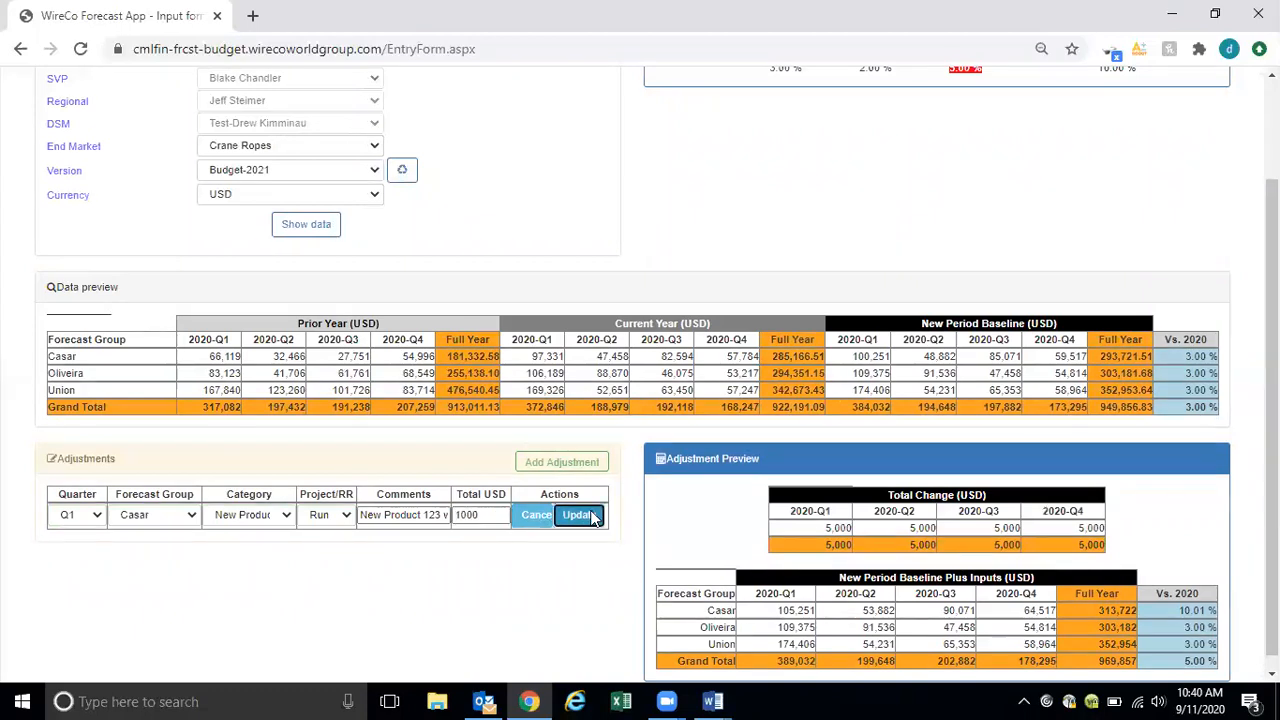
Step: Compare Casar's quarterly baseline-plus-inputs figures and Vs. 2020 change in the adjustment preview with its baseline in the data preview
scroll(738, 498, down, 2)
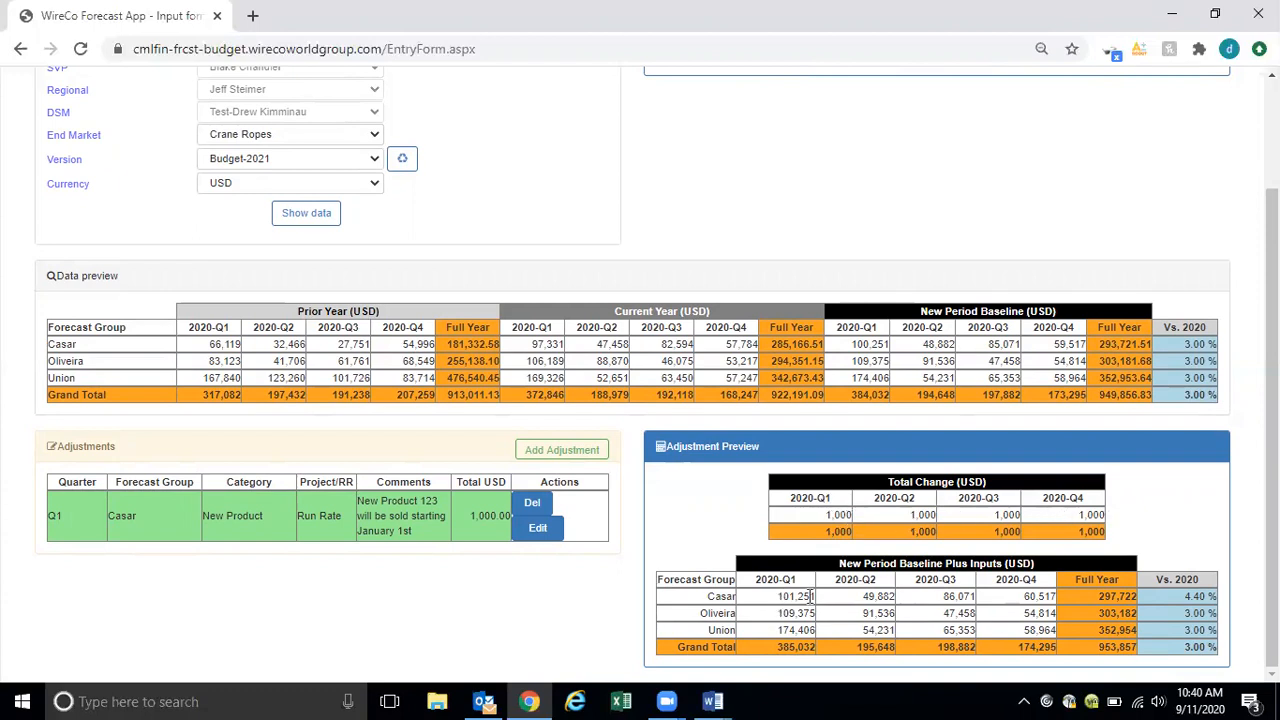
drag(895, 596, 980, 600)
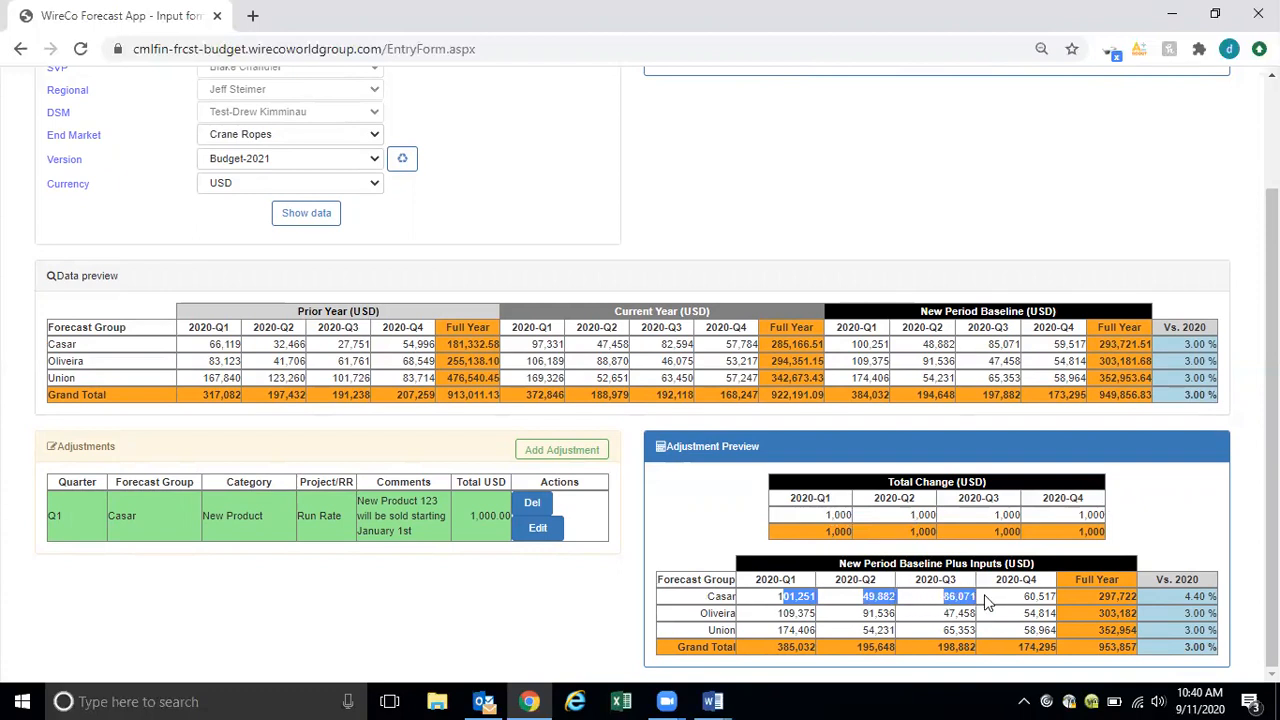
click(1091, 566)
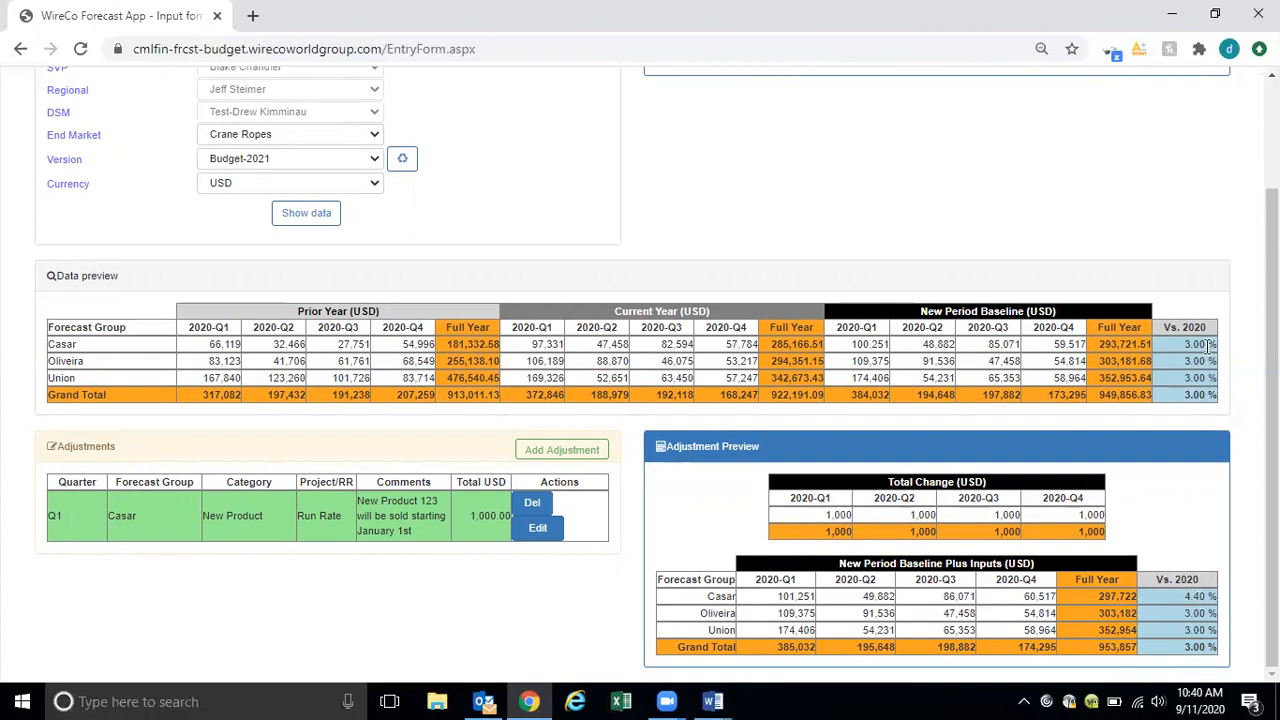
drag(1189, 344, 1218, 347)
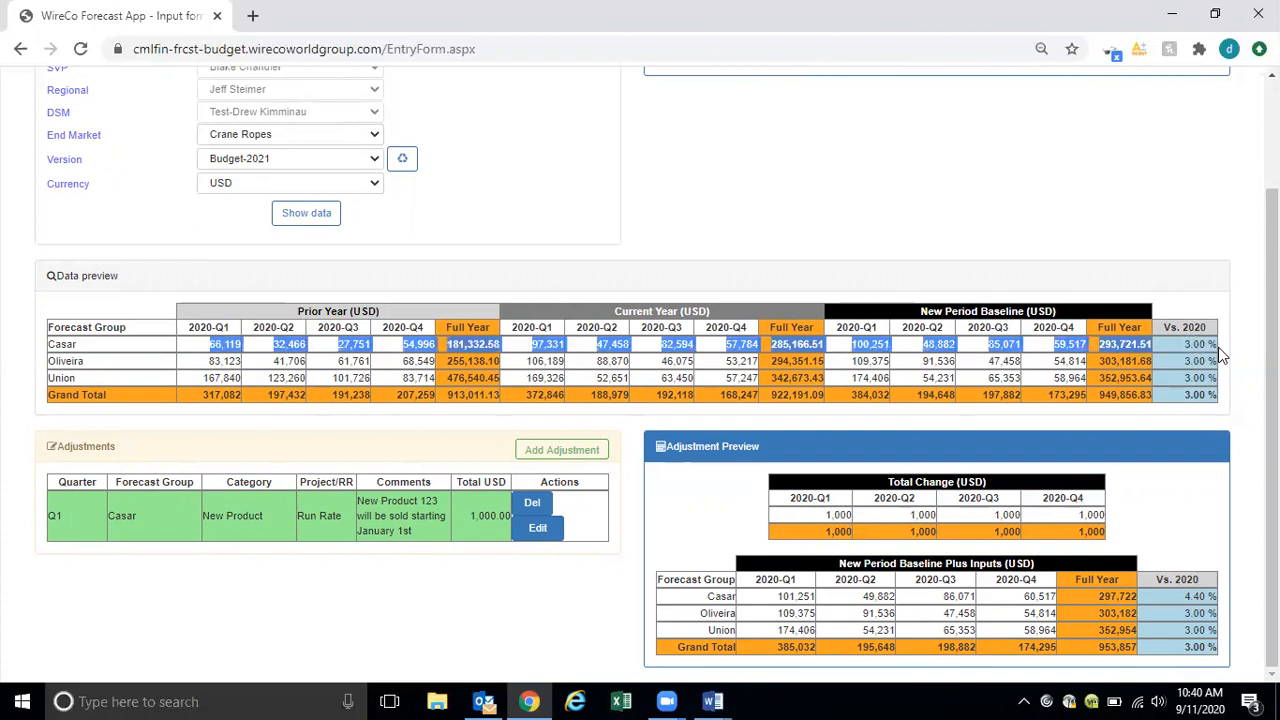
click(1218, 347)
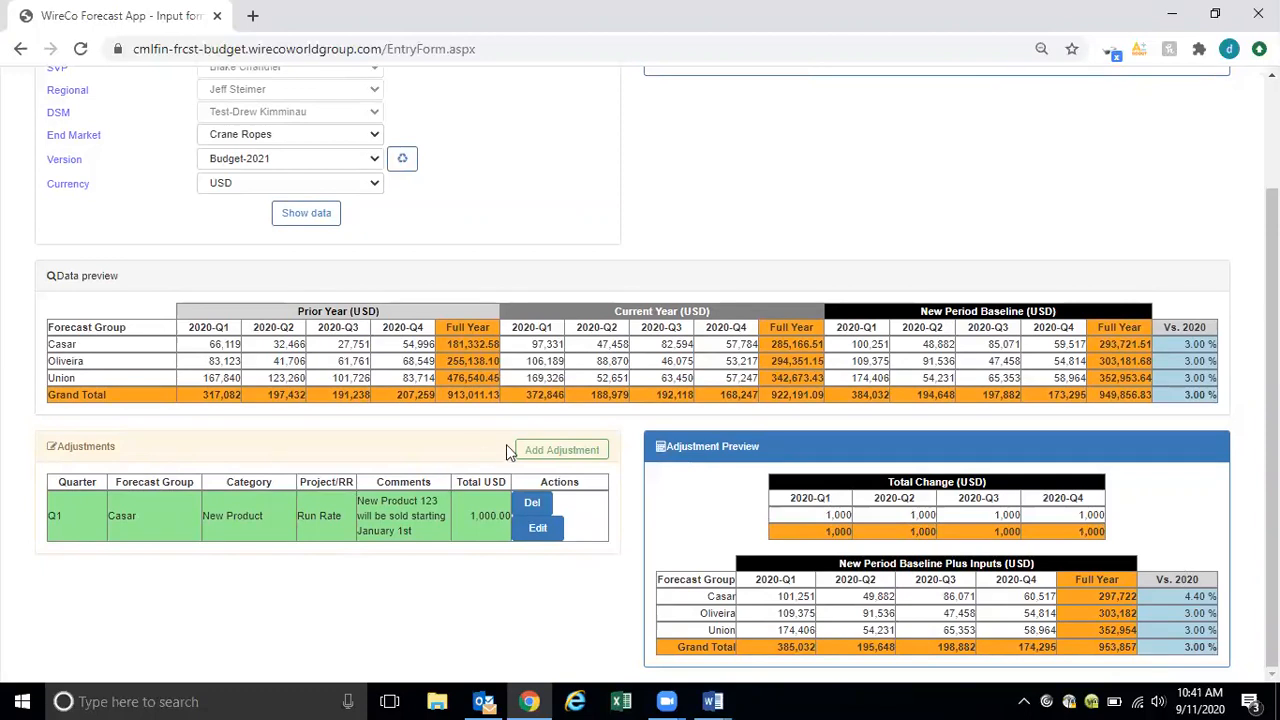
Step: Start a new adjustment record with the comment "New Customer XYZ will be moving business over to WireCo starting in Q3"
click(560, 452)
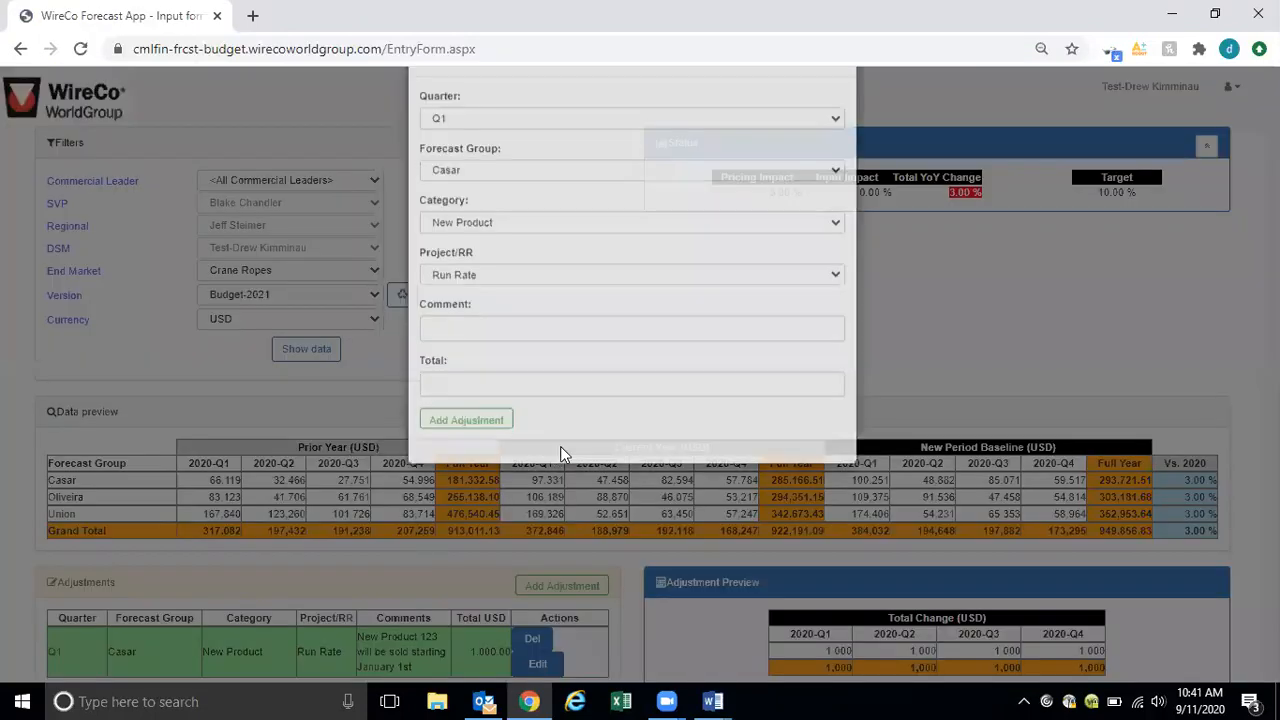
click(518, 385)
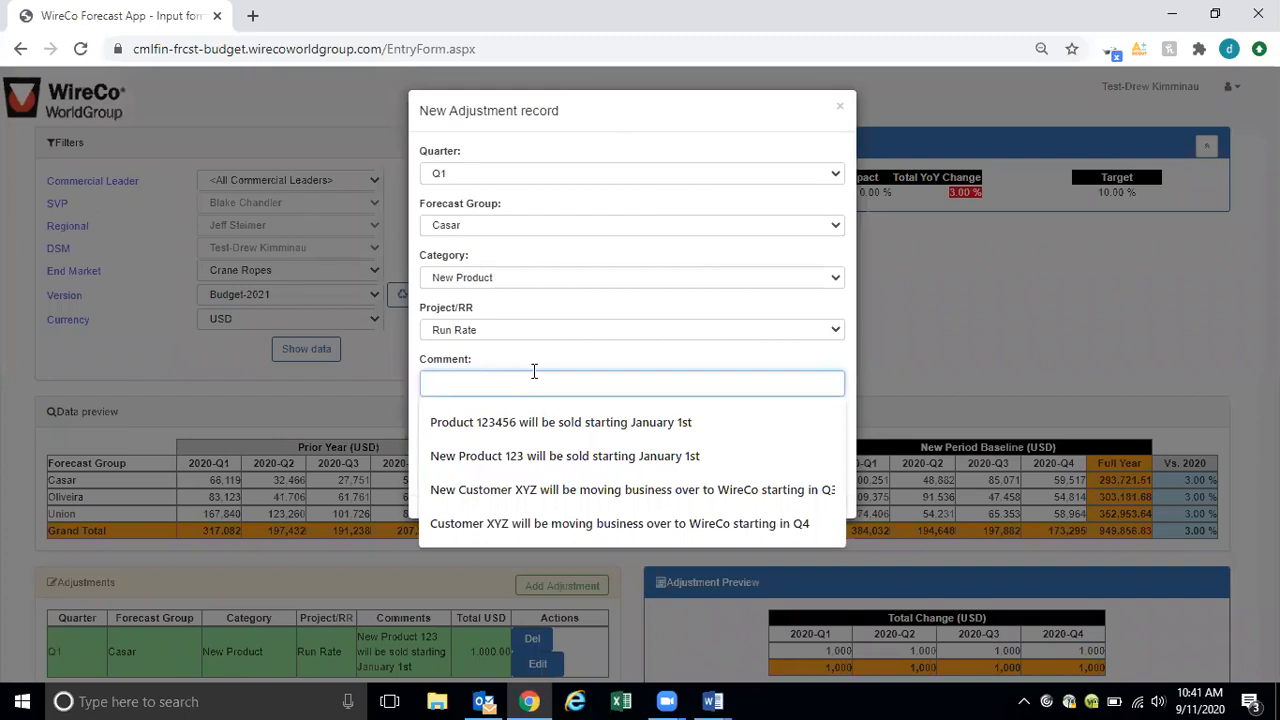
click(551, 490)
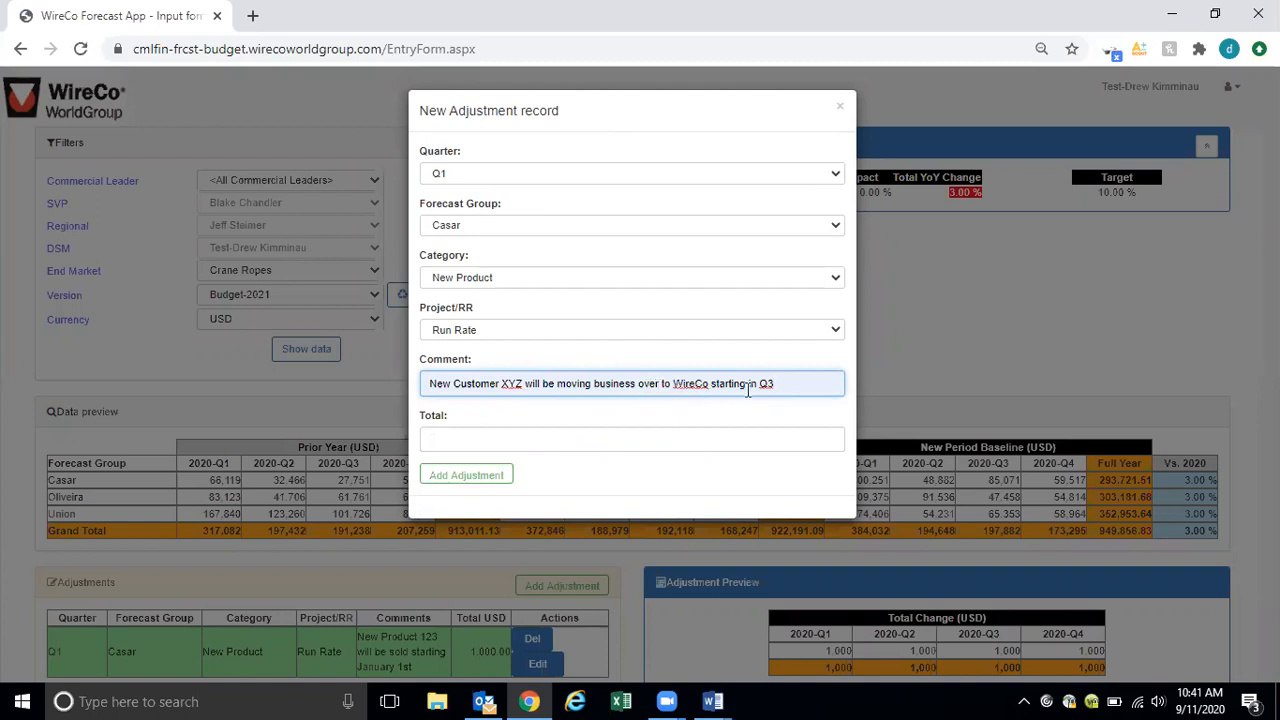
Step: Set the new adjustment's quarter to Q3, forecast group to Oliveira and category to Market Share Gain / Loss
click(486, 173)
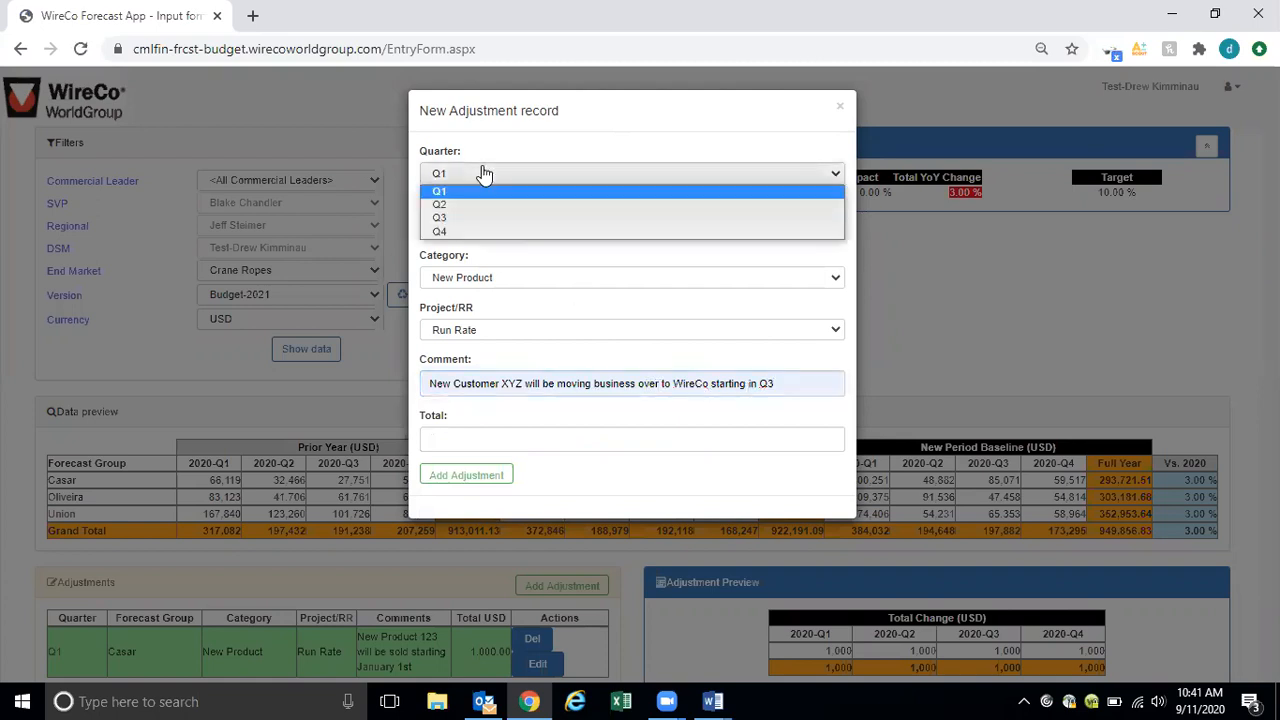
click(450, 222)
click(521, 225)
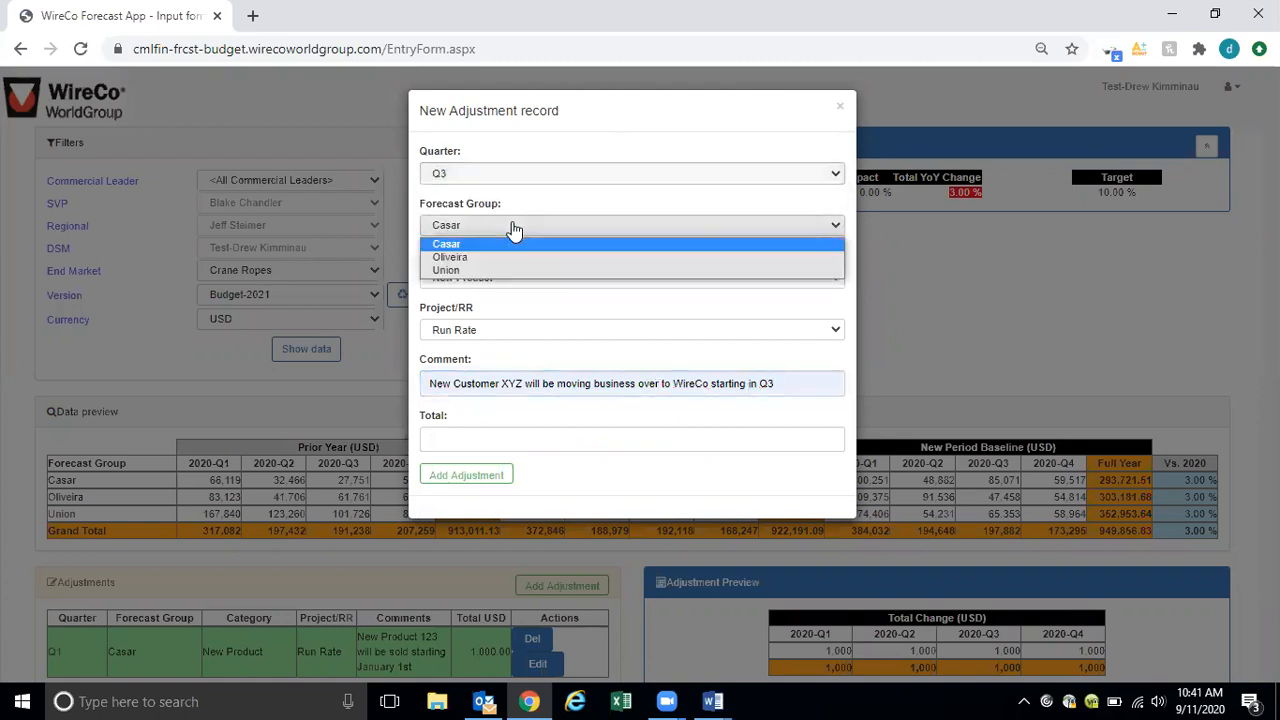
click(478, 257)
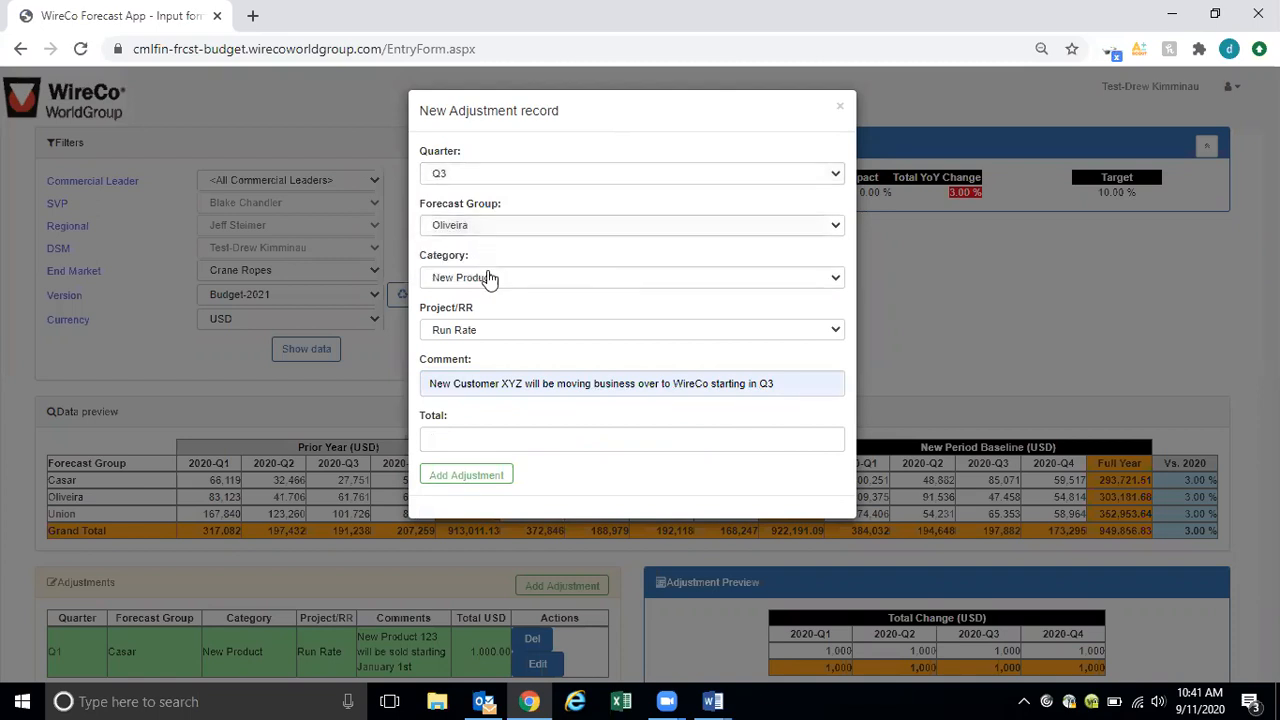
click(489, 278)
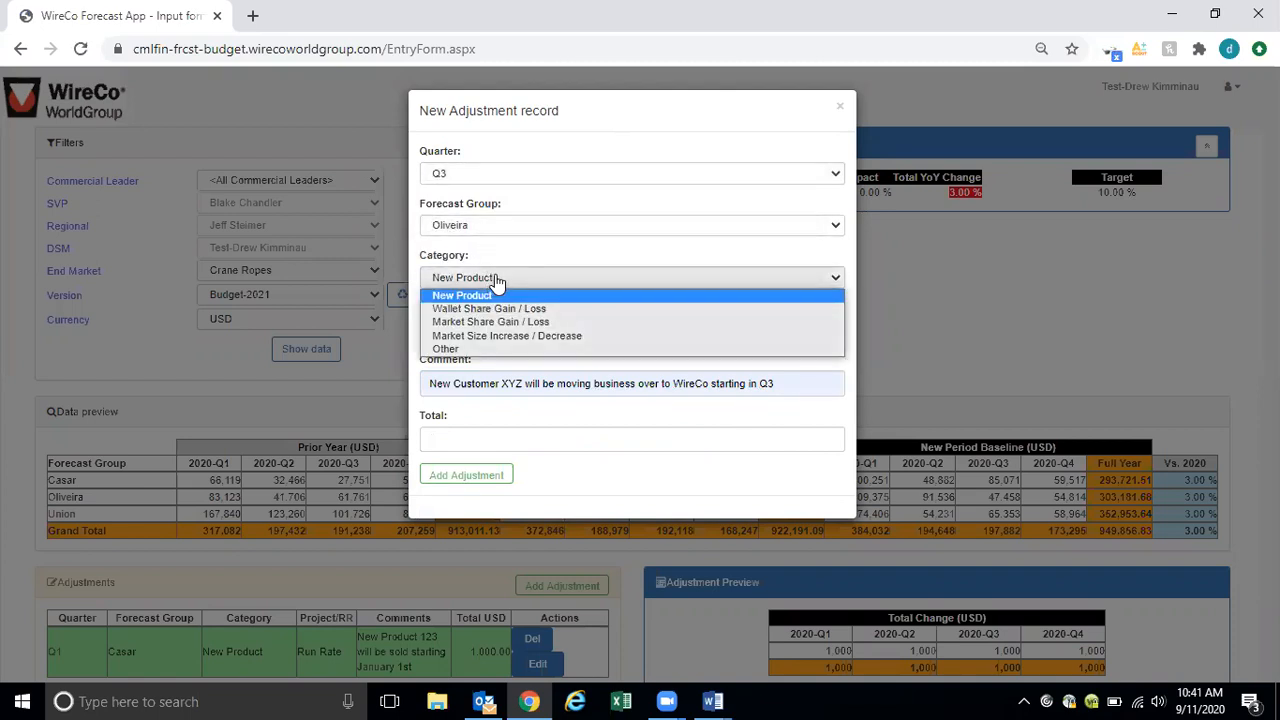
click(495, 322)
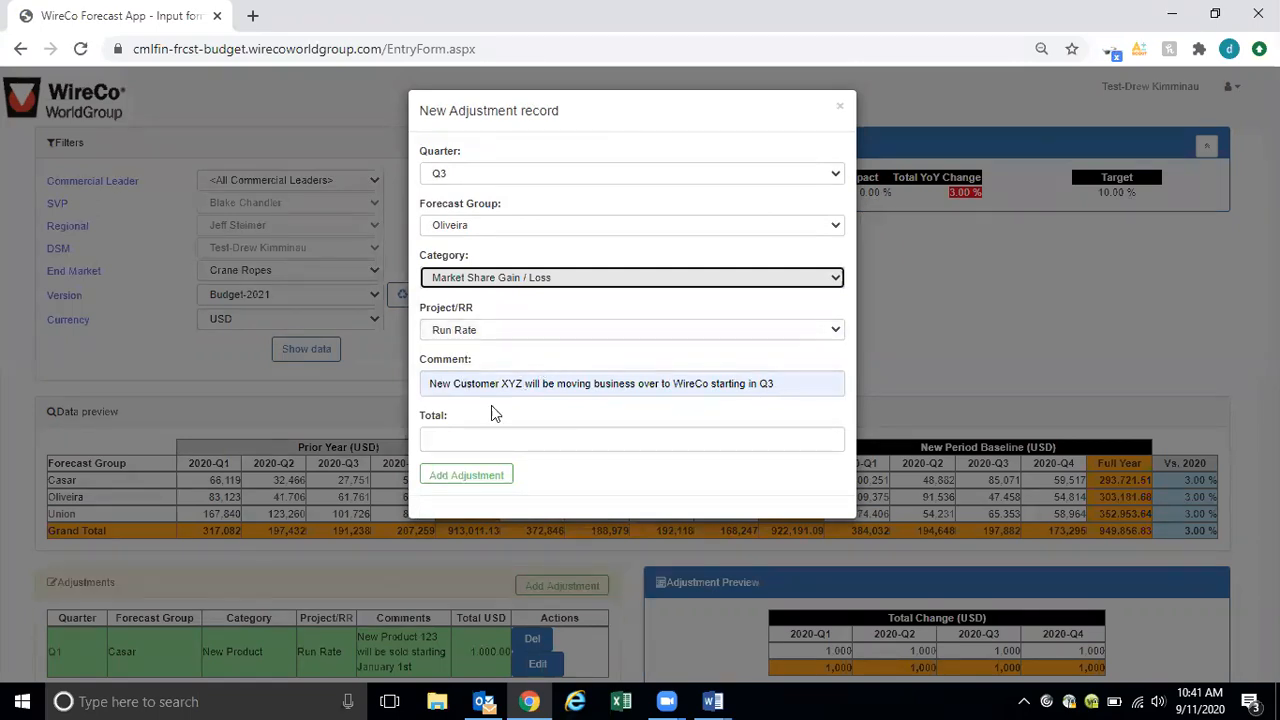
Step: Set the Oliveira adjustment's total to 8000 and add it to the budget
click(500, 432)
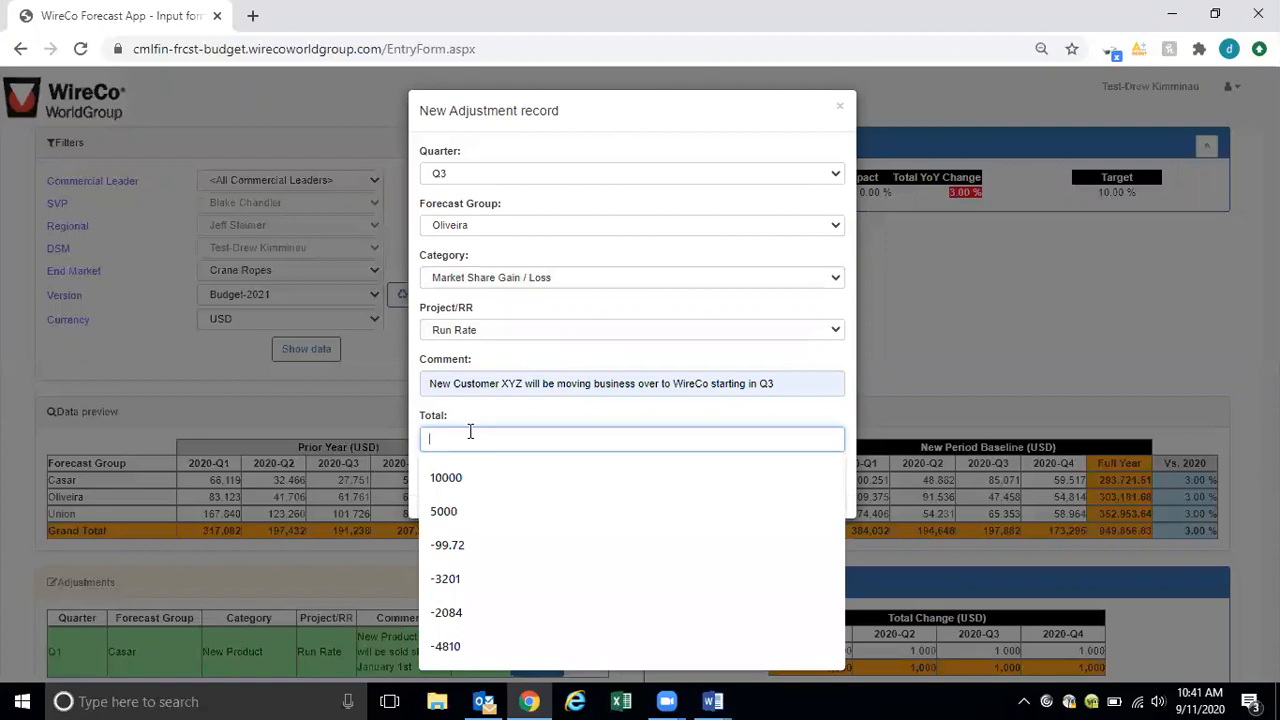
text(8000)
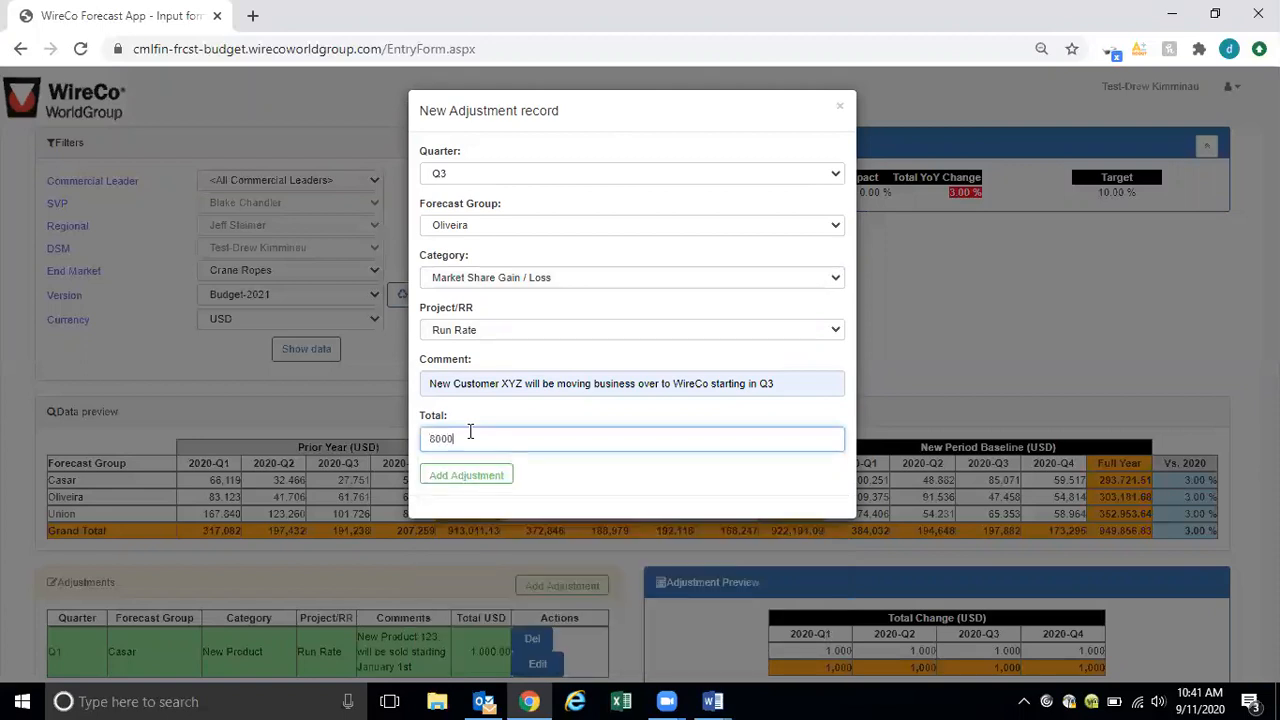
click(468, 474)
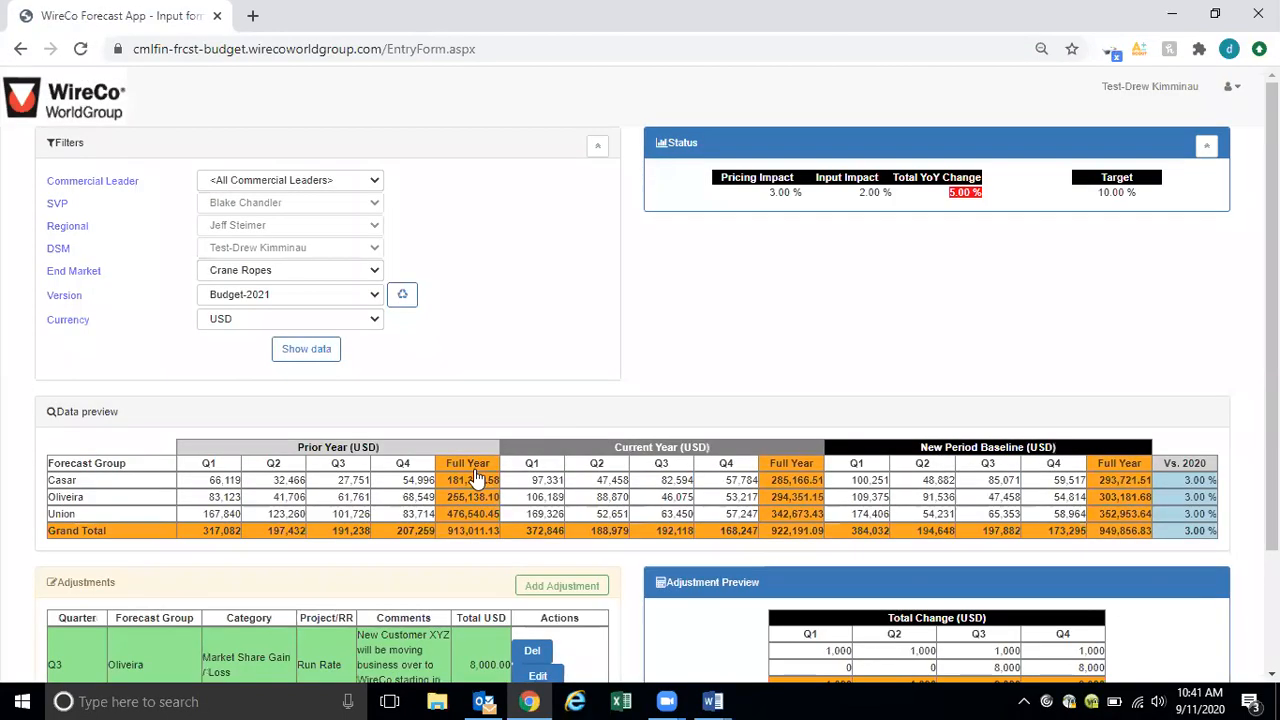
Step: Examine Oliveira's Q3 and Q4 baseline-plus-inputs figures and its Vs. 2020 change in the adjustment preview
scroll(699, 405, down, 1)
scroll(699, 405, down, 1)
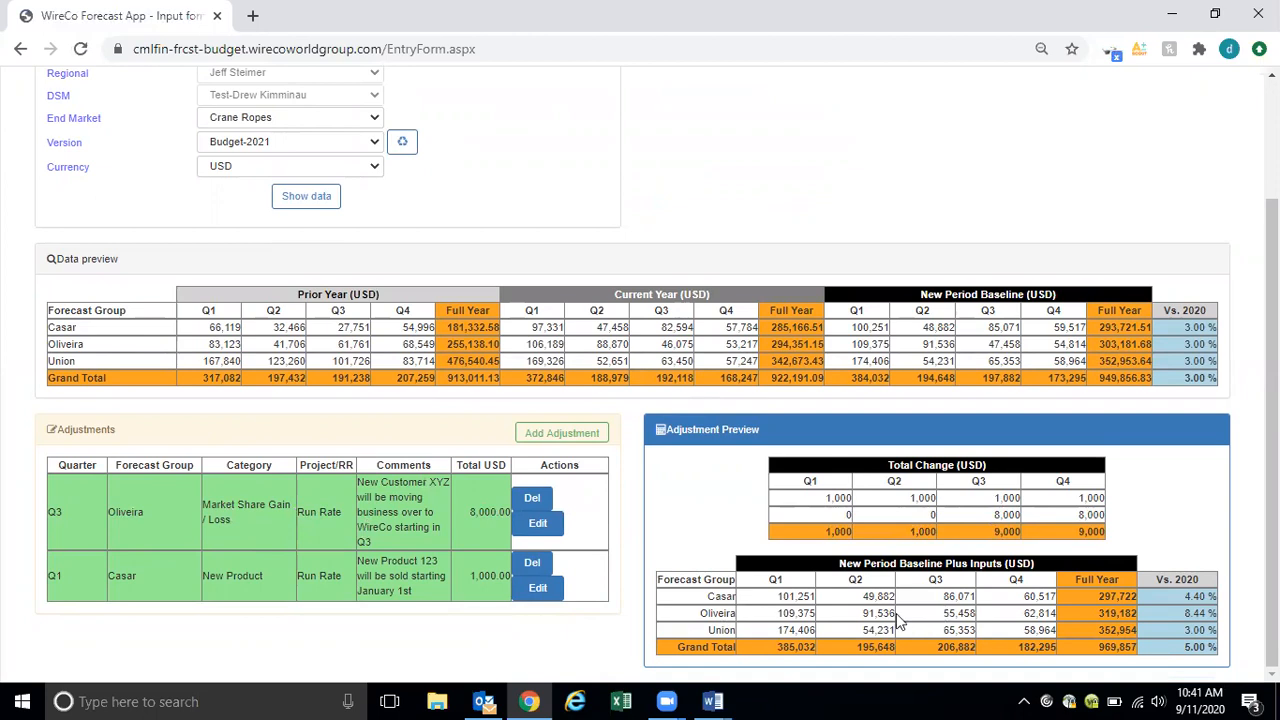
drag(942, 613, 1074, 625)
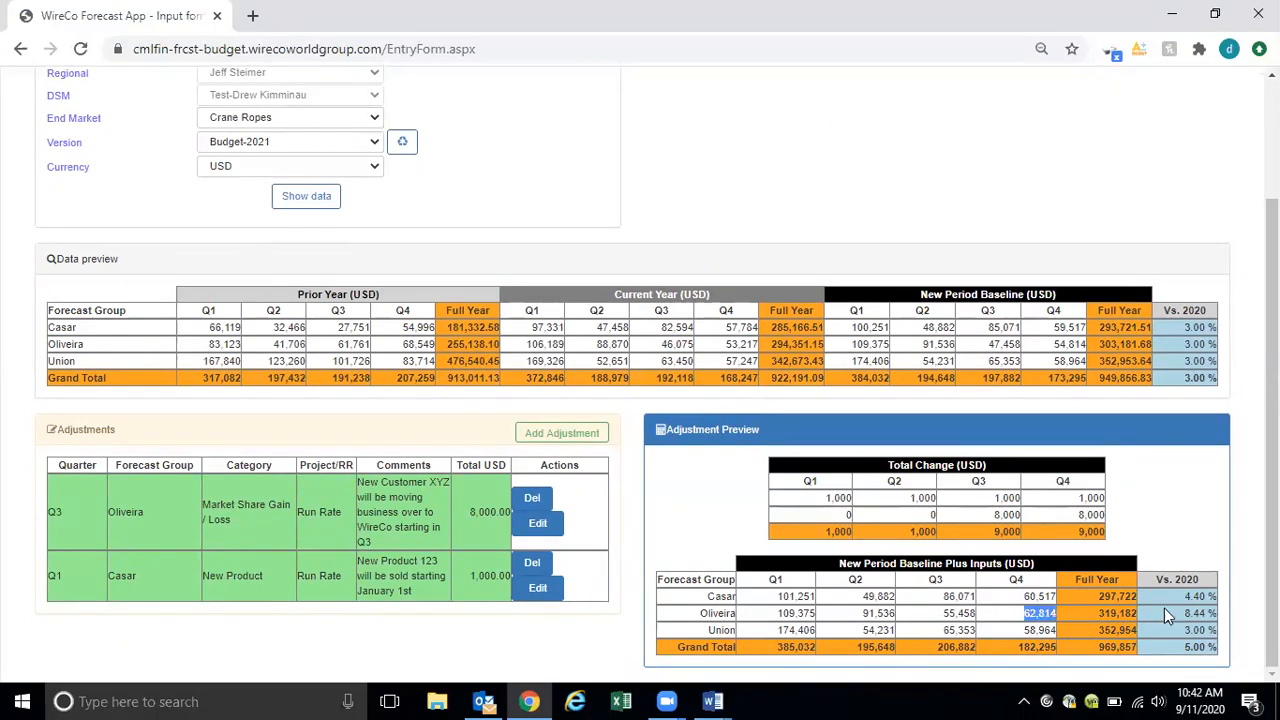
click(1210, 628)
drag(1210, 628, 1220, 626)
click(1216, 612)
Step: Review the End Market options and compare the pricing impact, input impact and total YoY change in the status summary with the target
scroll(765, 508, up, 1)
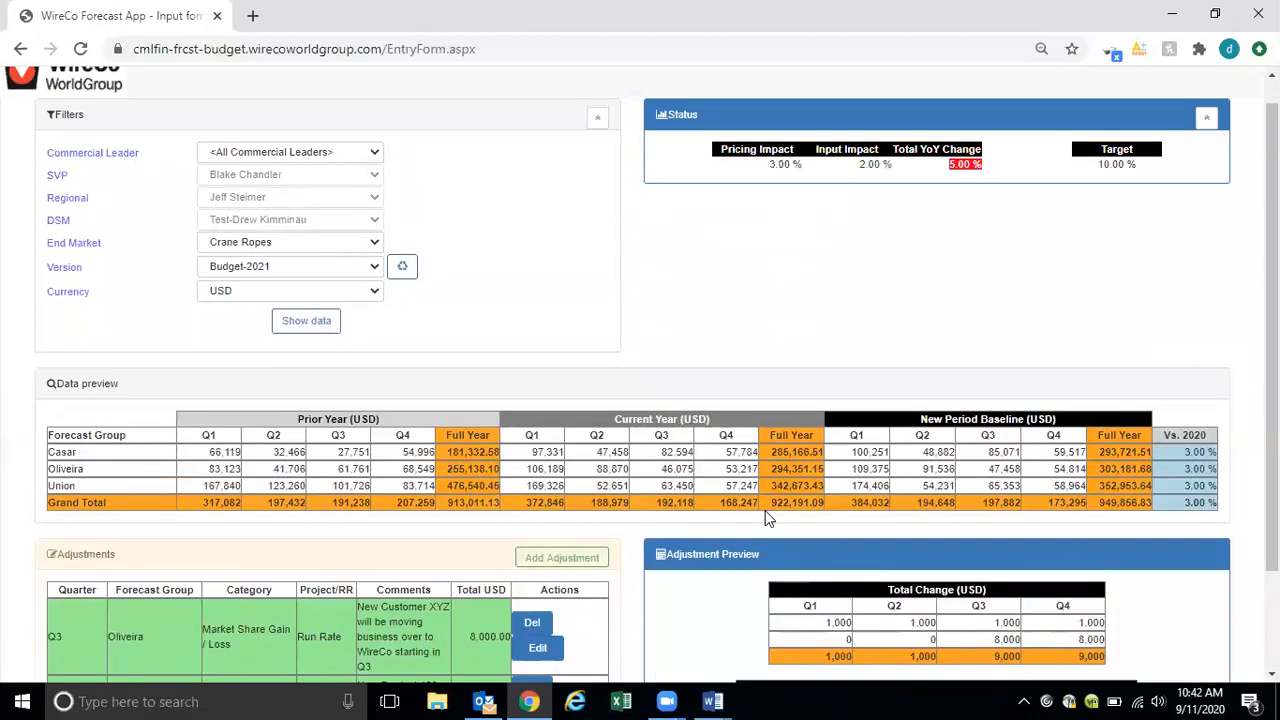
click(329, 245)
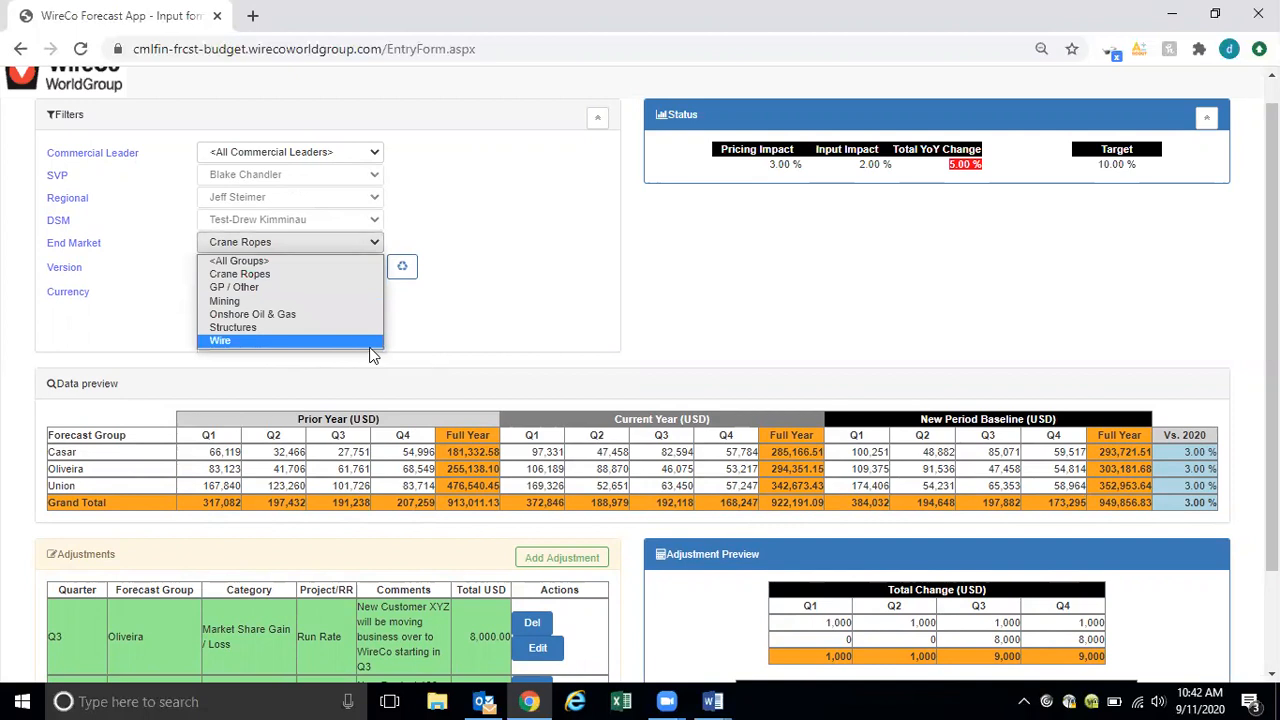
click(522, 374)
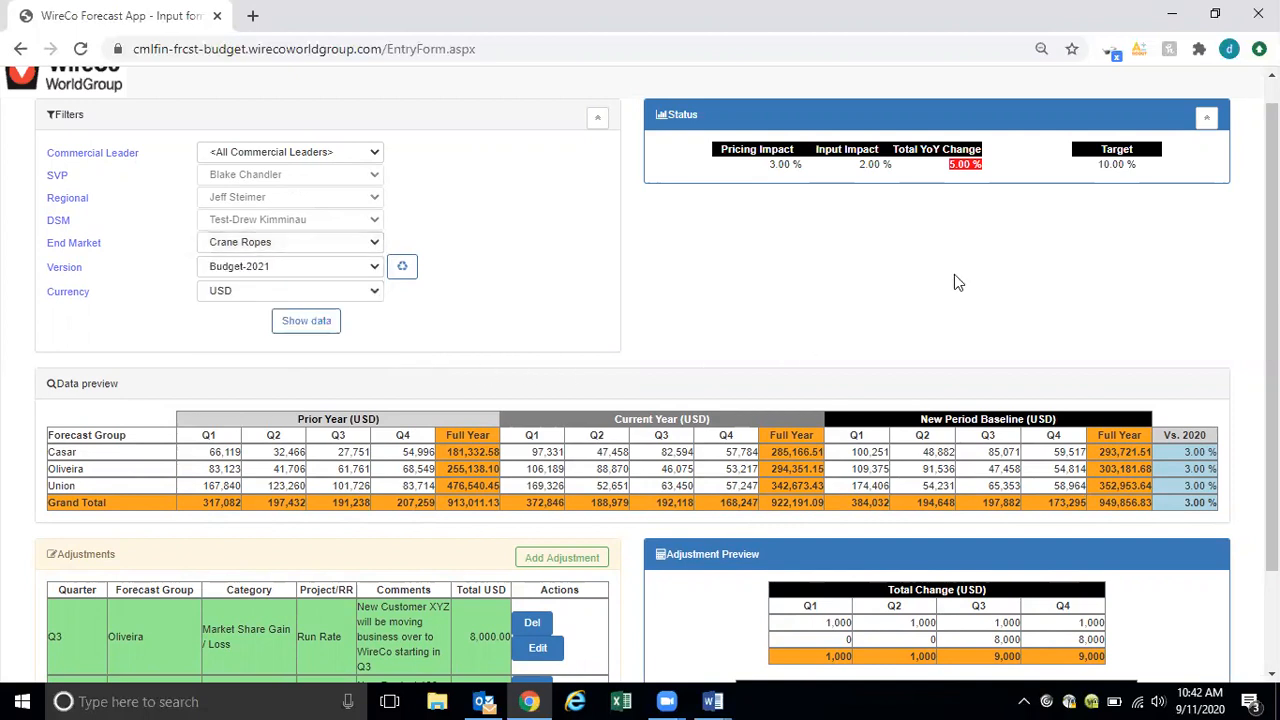
scroll(954, 276, up, 1)
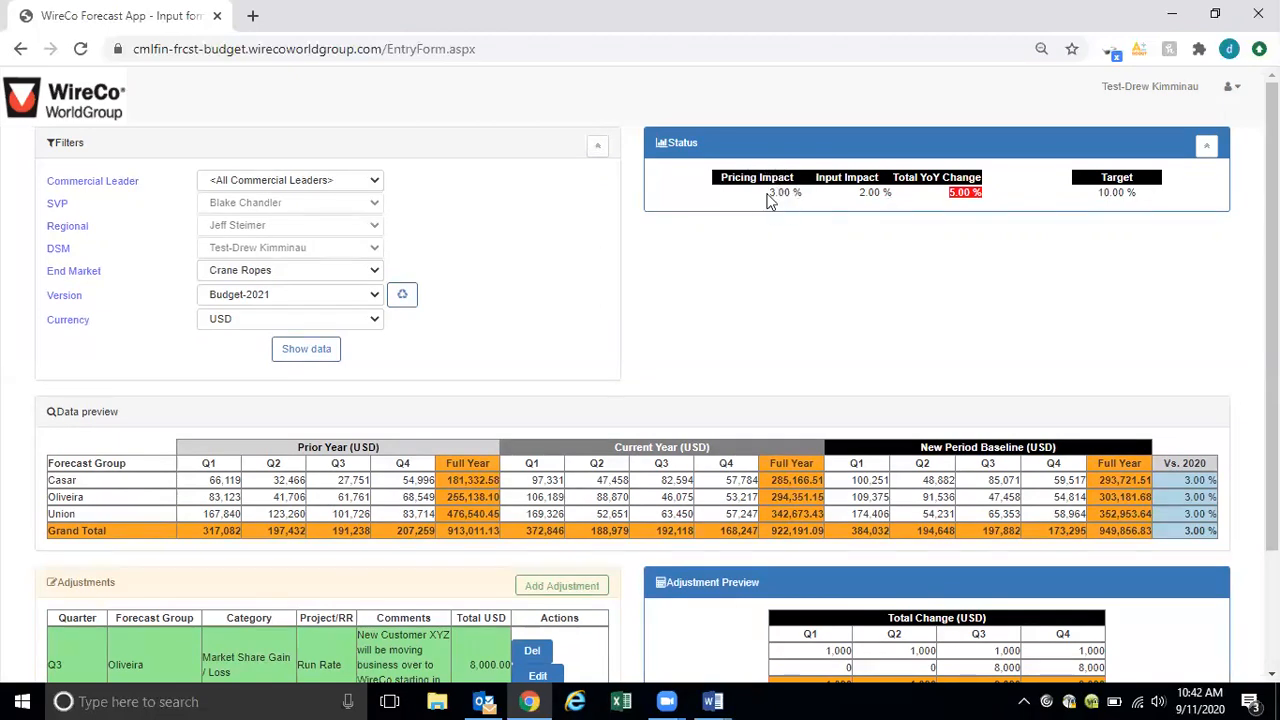
scroll(935, 470, down, 1)
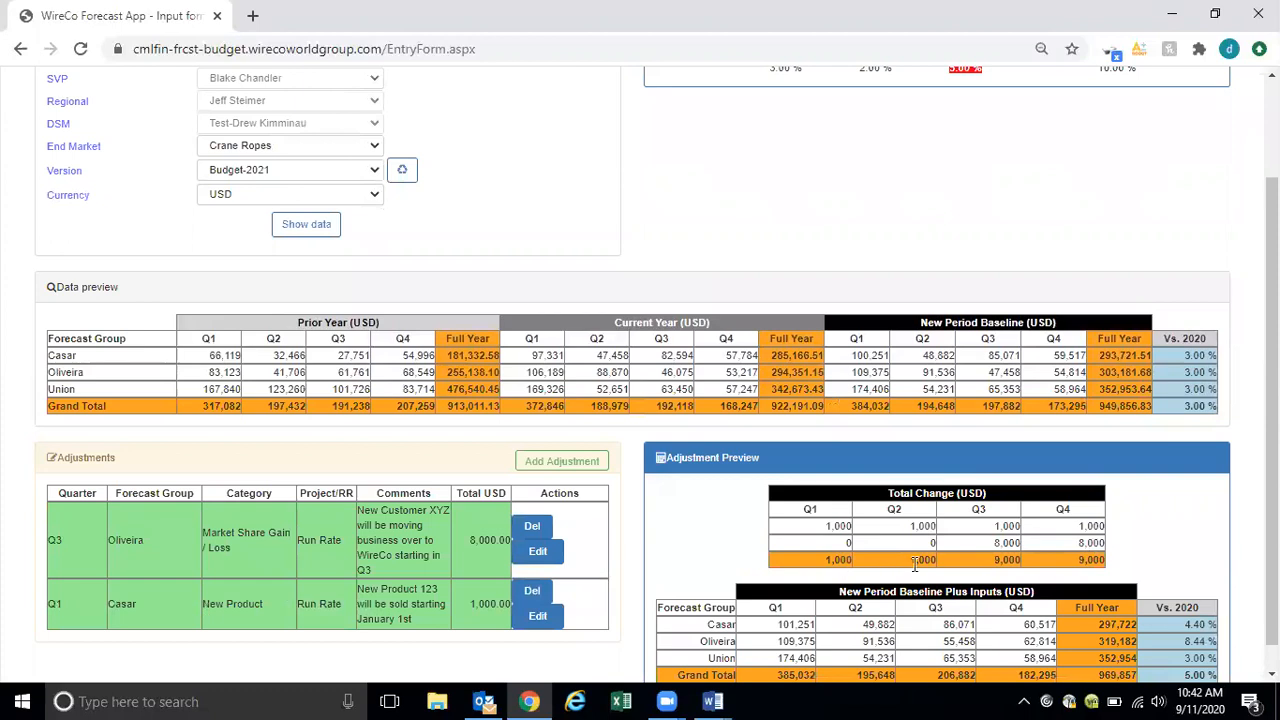
scroll(1010, 343, up, 1)
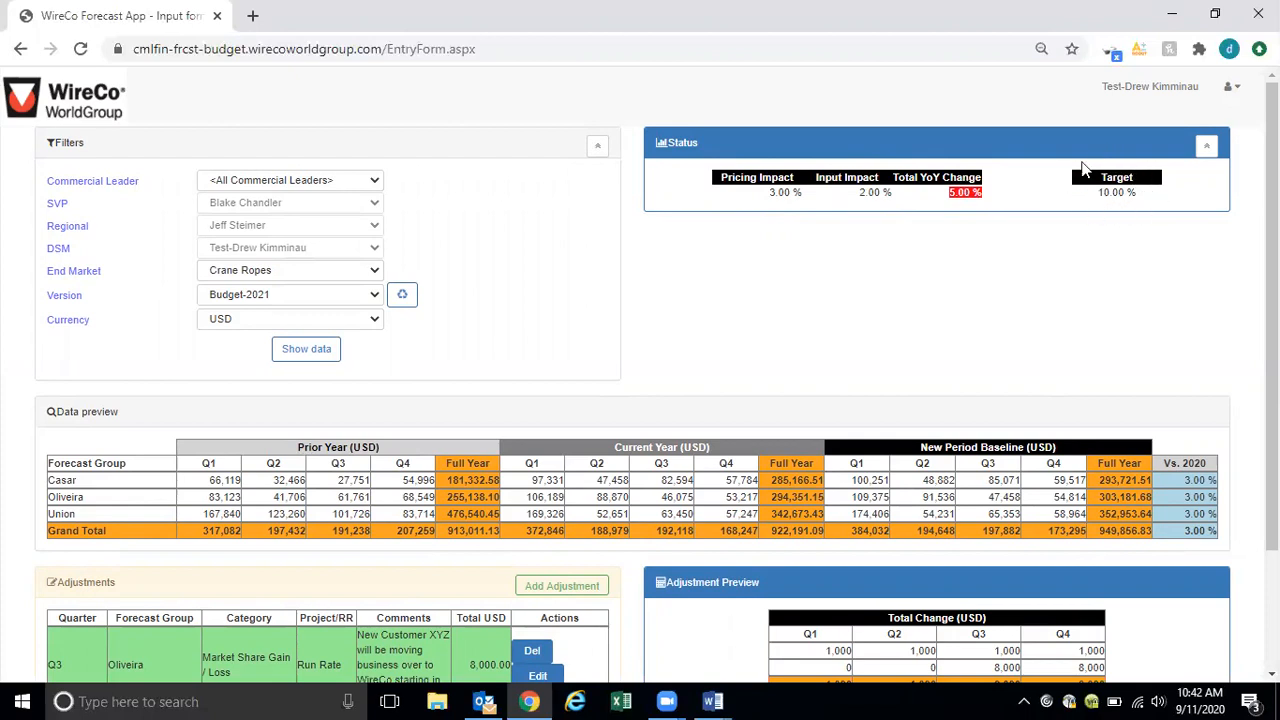
drag(950, 193, 975, 196)
click(1111, 189)
Step: Check the remaining end markets in the filter list and look over the entered adjustments with their preview
click(322, 274)
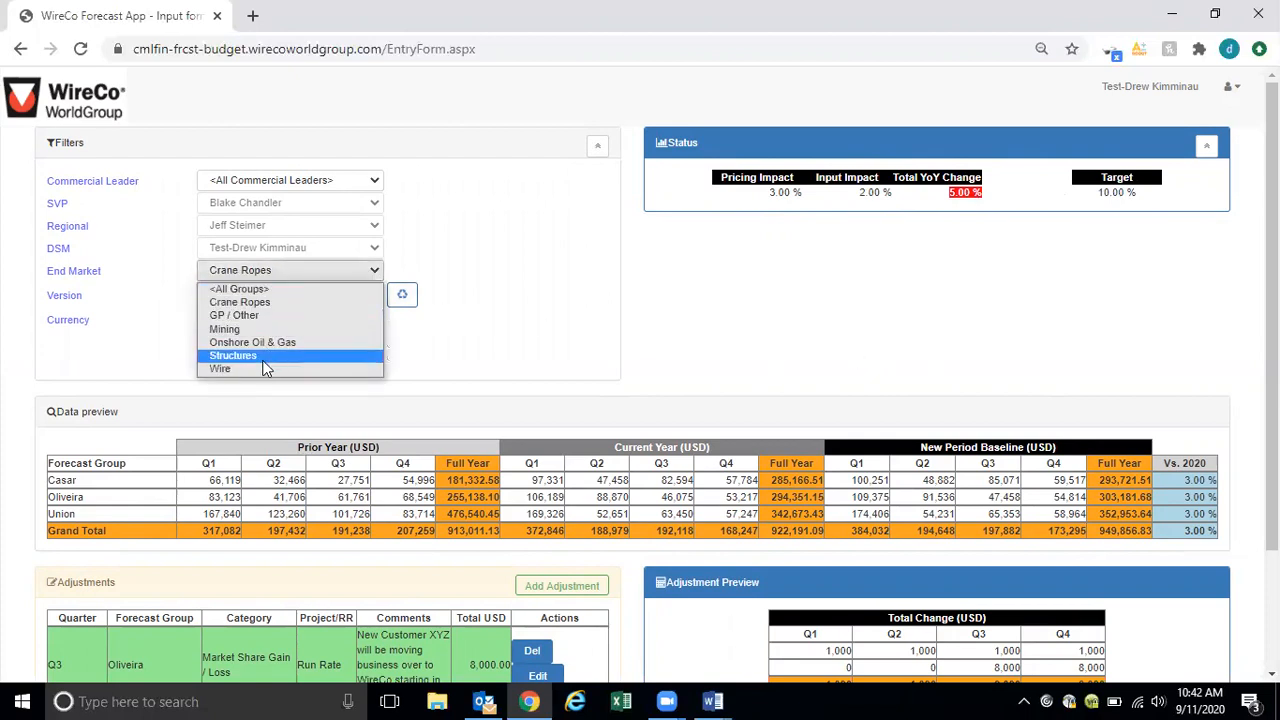
click(478, 302)
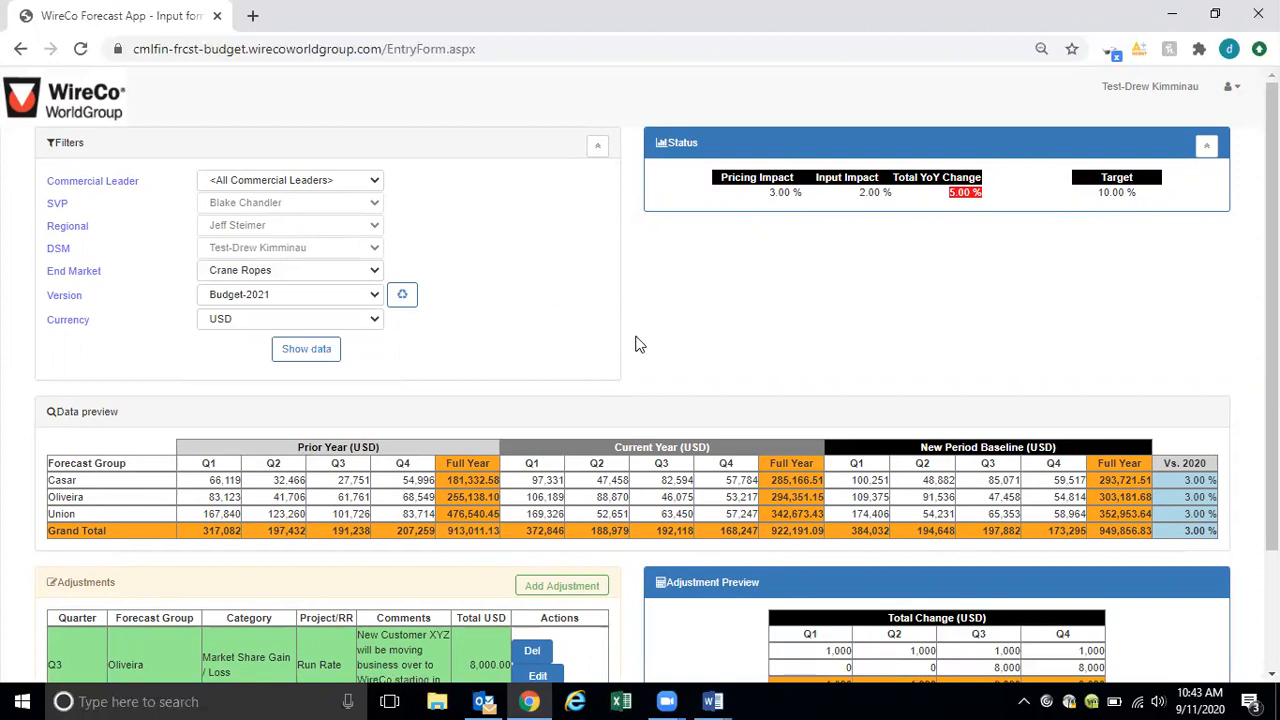
scroll(640, 345, down, 2)
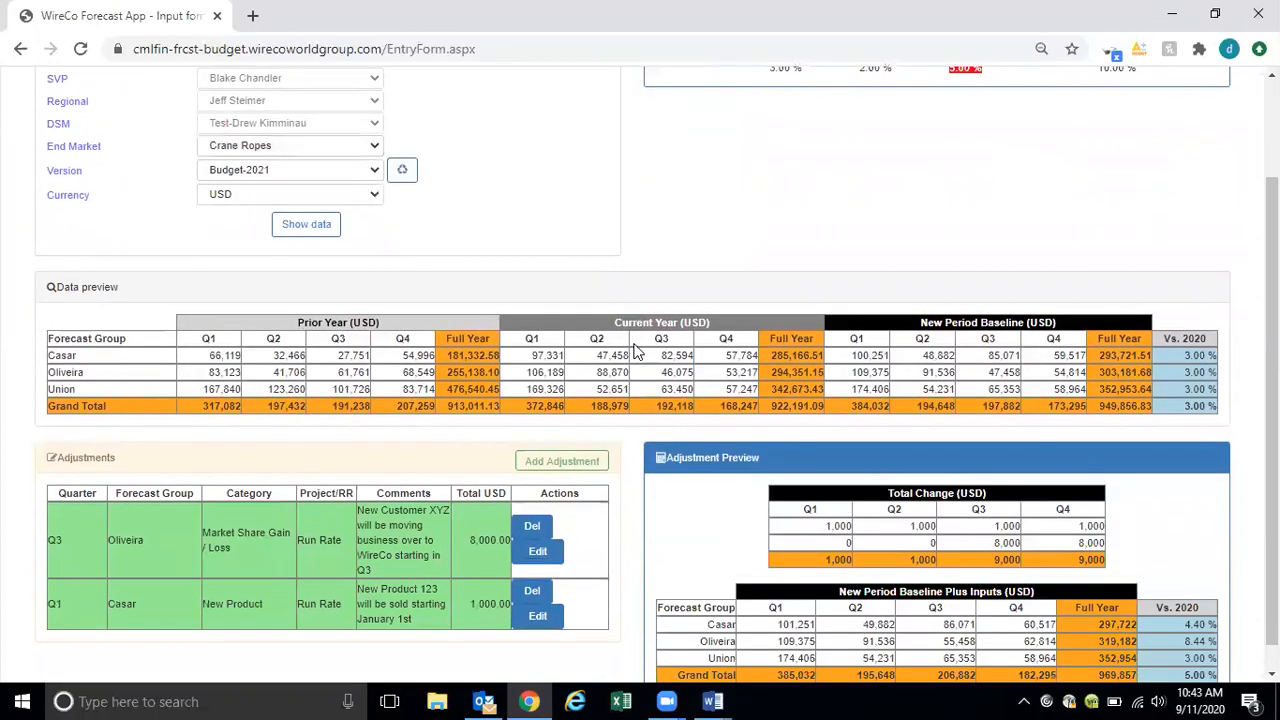
scroll(635, 345, up, 2)
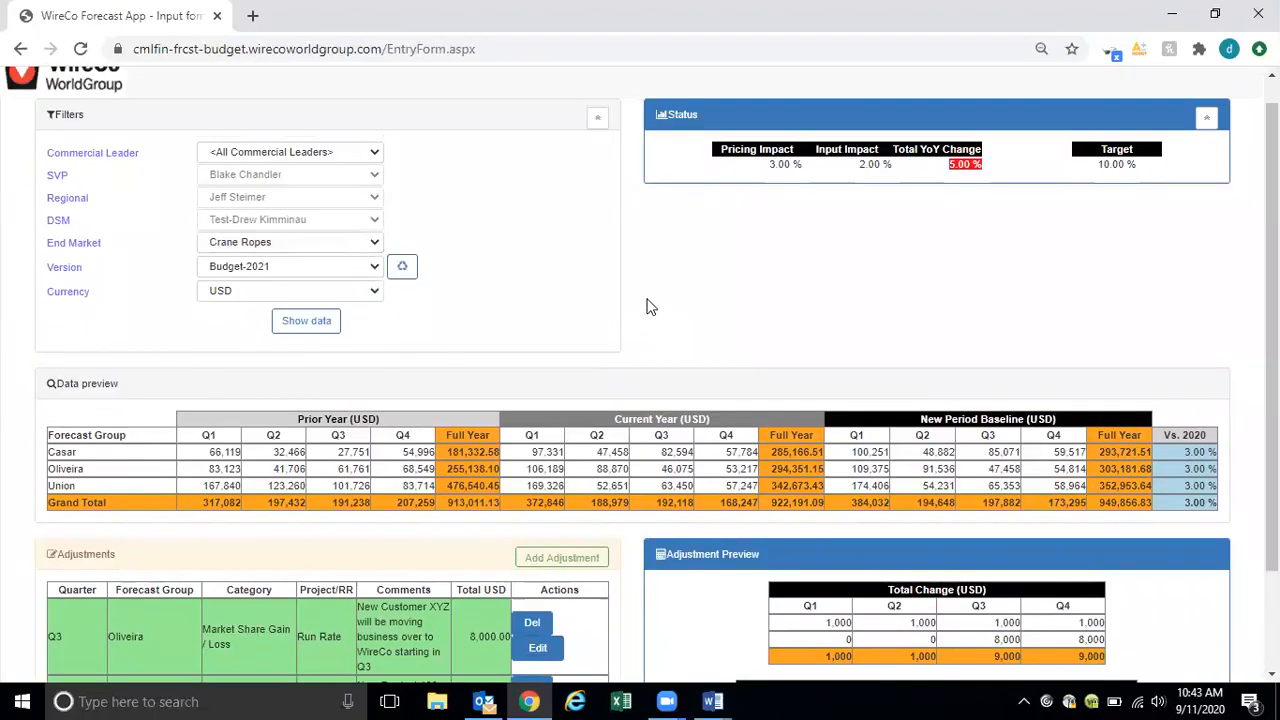